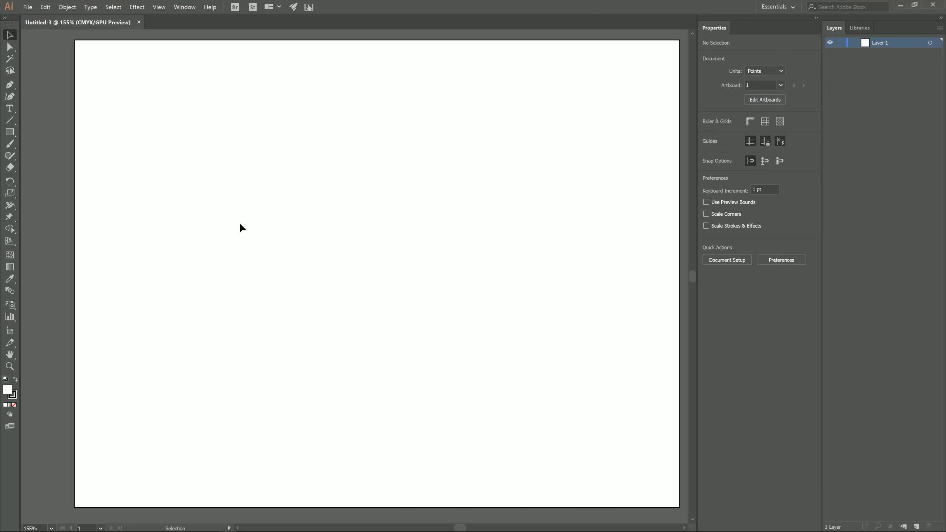
Add a two-point perspective grid on the artboard and move both vanishing points well outside its edges.
click(10, 367)
drag(428, 297, 296, 322)
key(space)
drag(378, 315, 334, 297)
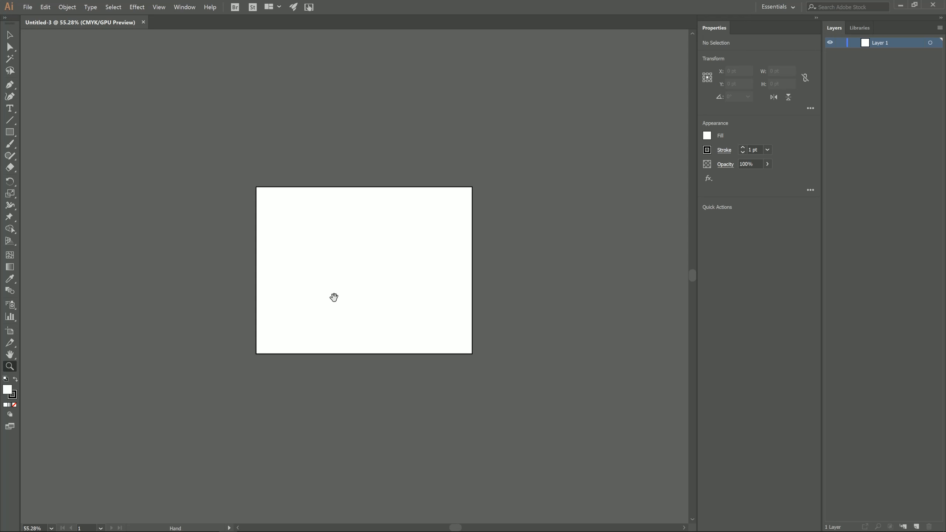
click(9, 241)
drag(495, 270, 522, 272)
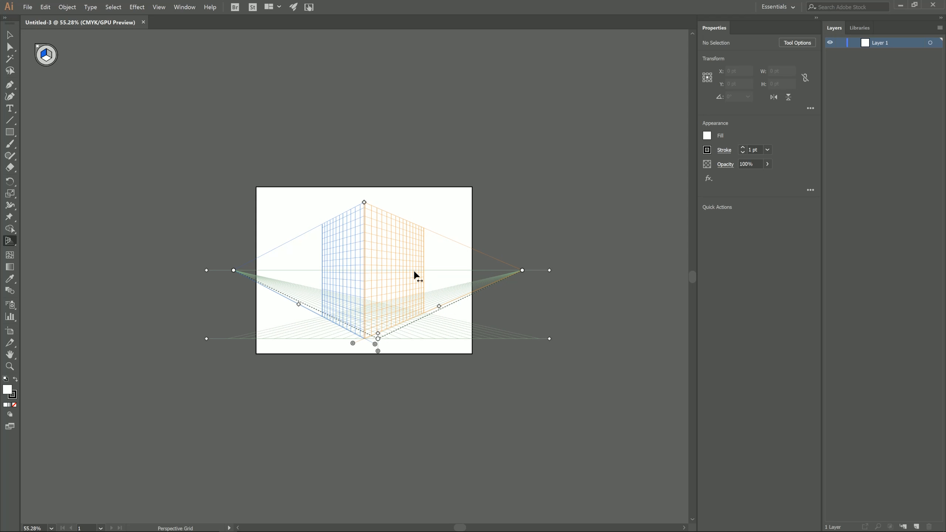
drag(234, 270, 154, 270)
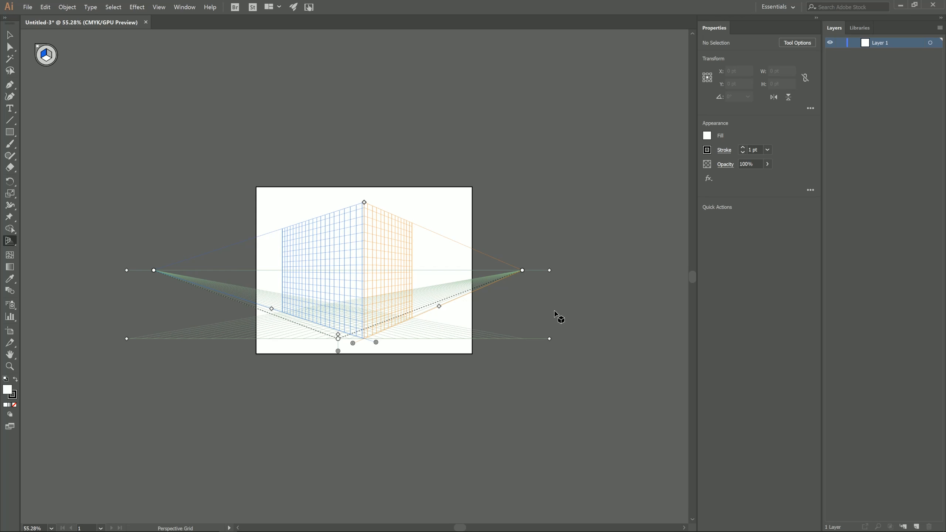
Shift the perspective grid's two vertical planes slightly to the left and trim the extent of the right plane.
key(z)
drag(335, 275, 426, 317)
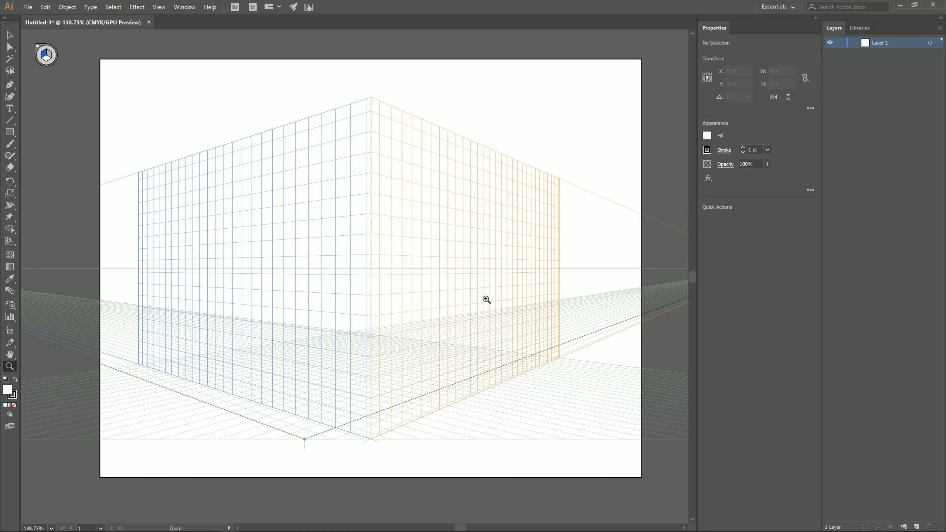
key(shift+p)
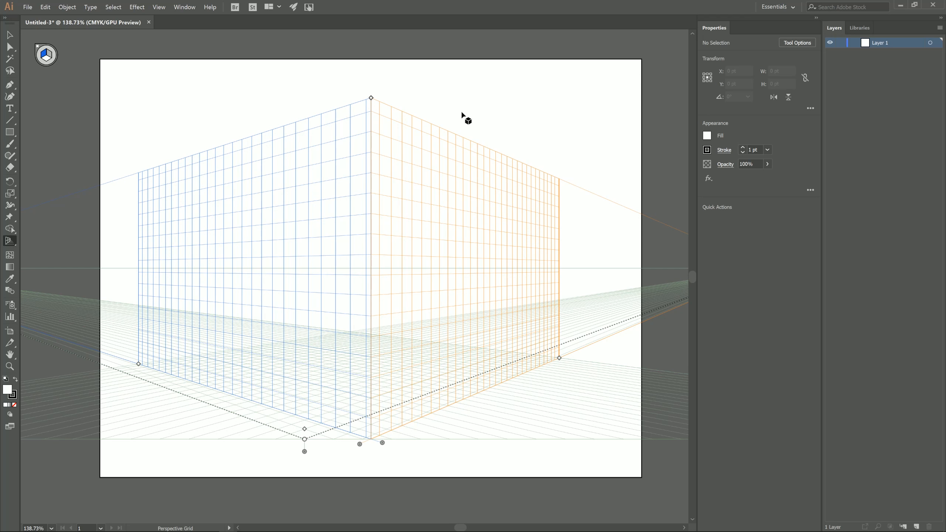
mouse_move(360, 443)
mouse_down()
mouse_move(374, 451)
mouse_move(351, 451)
mouse_move(353, 444)
mouse_up()
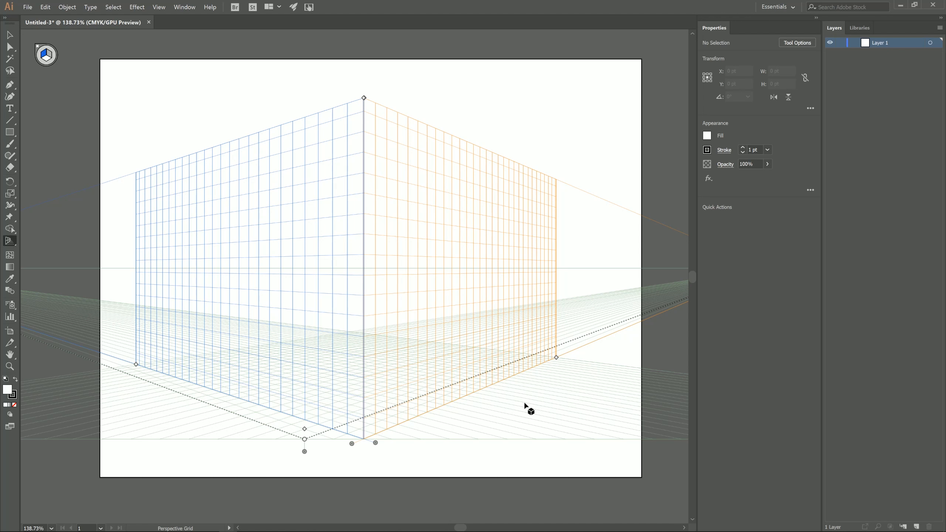
drag(134, 366, 129, 369)
mouse_move(556, 359)
mouse_down()
mouse_move(562, 365)
mouse_move(553, 358)
mouse_up()
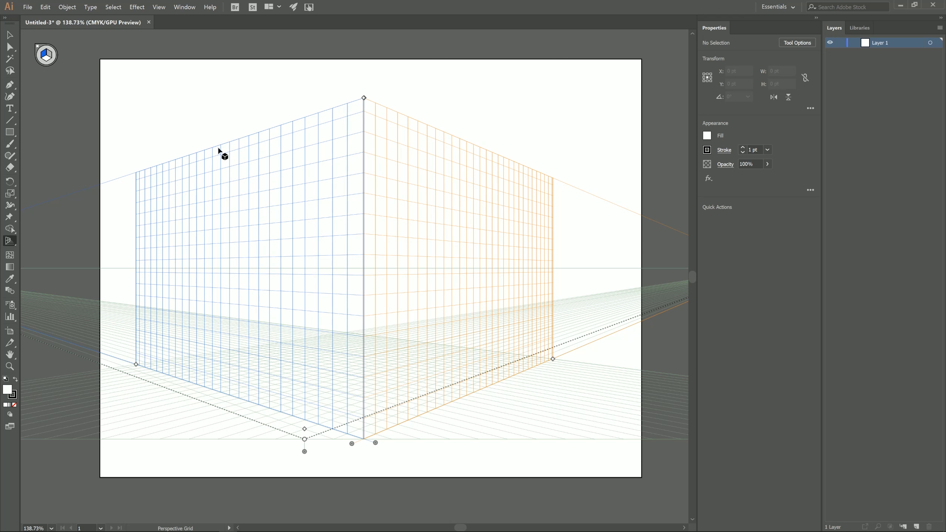
Set the Rectangle tool to no stroke and an orange-red fill (M 89.8, Y 100), with the colour sliders in HSB mode.
click(10, 133)
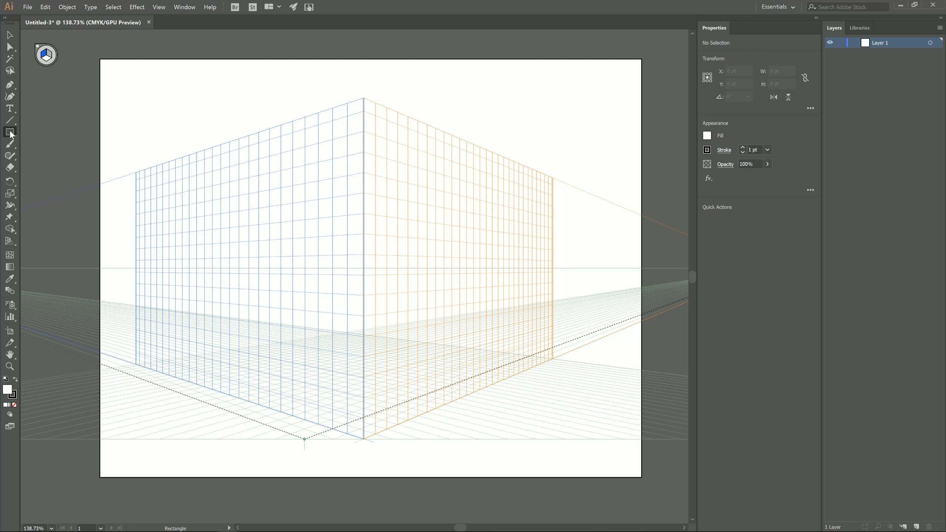
click(707, 150)
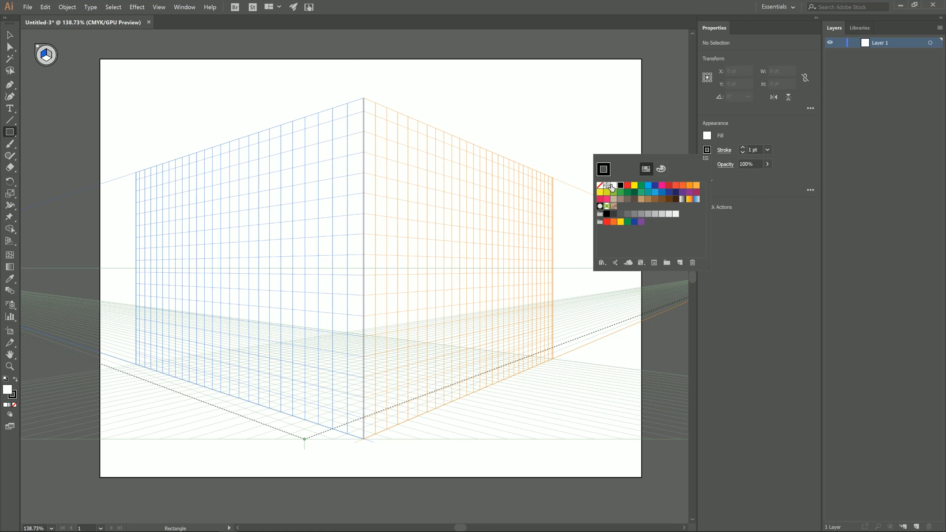
click(600, 185)
click(707, 137)
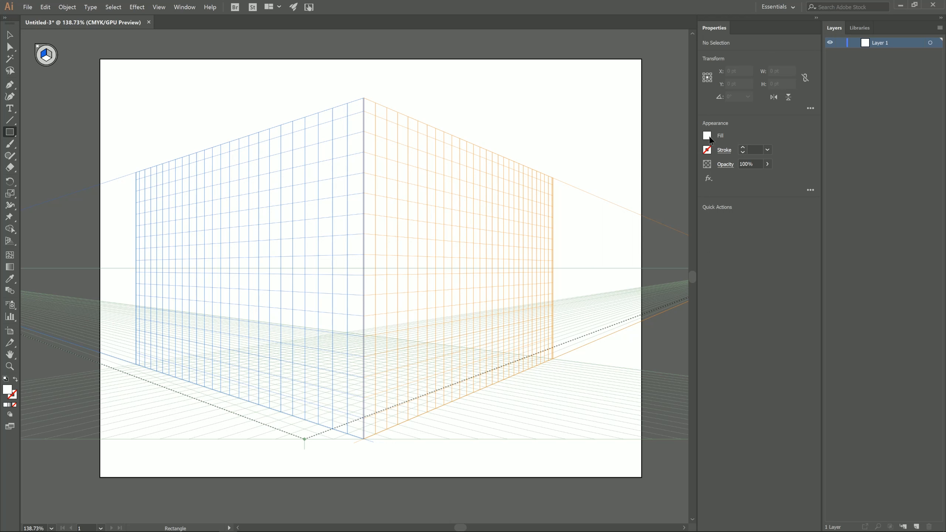
click(707, 137)
click(602, 242)
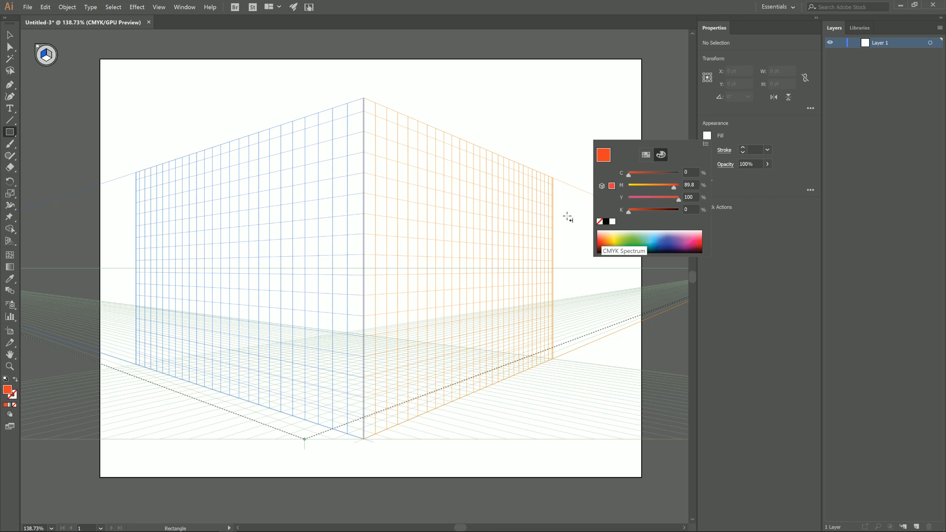
click(705, 144)
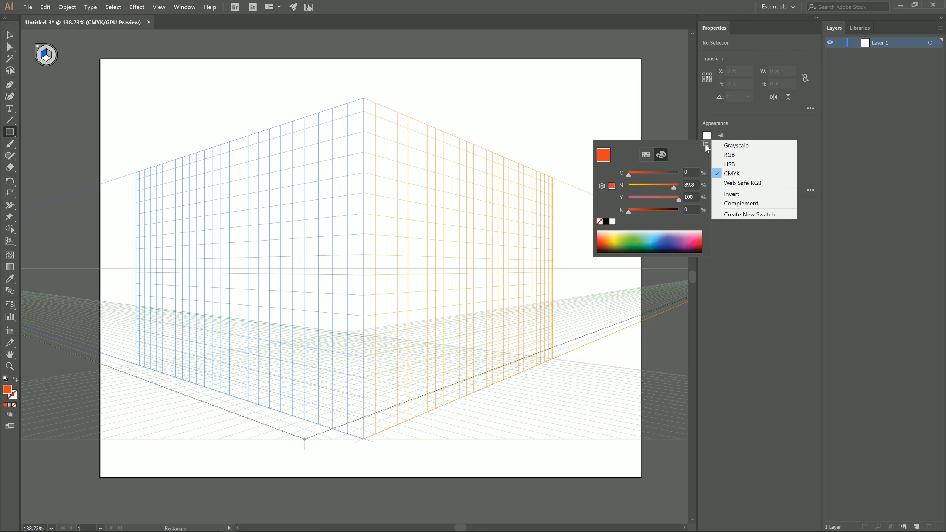
click(752, 165)
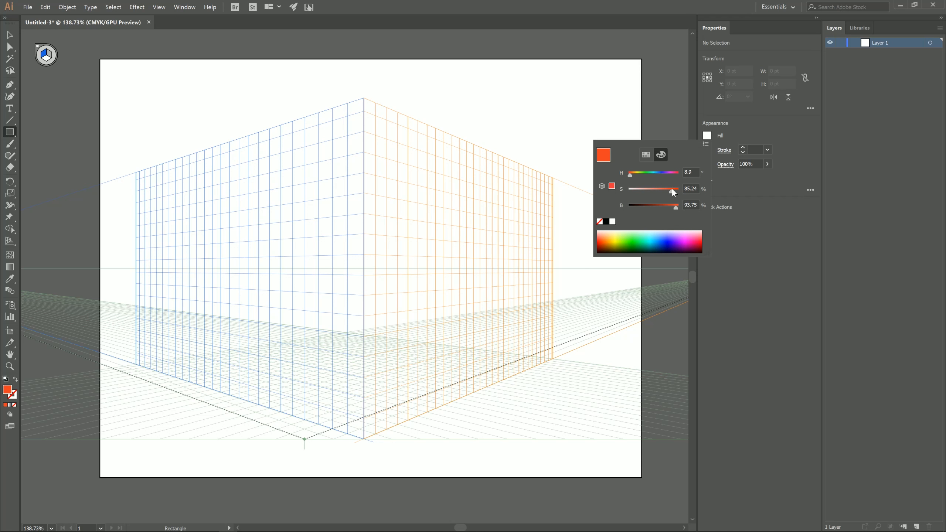
Draw an orange-red rectangle about 739 × 499 pt covering the whole left perspective plane, and deselect it.
click(141, 180)
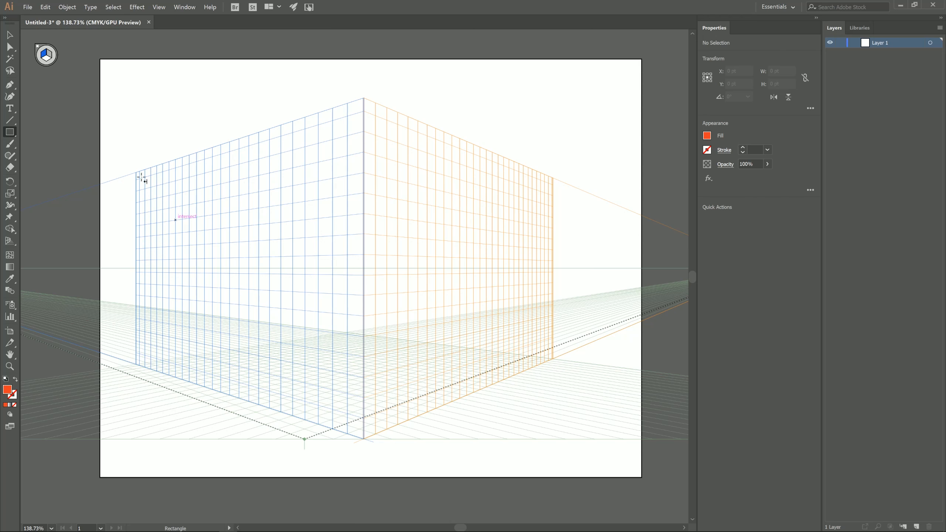
drag(142, 180, 366, 438)
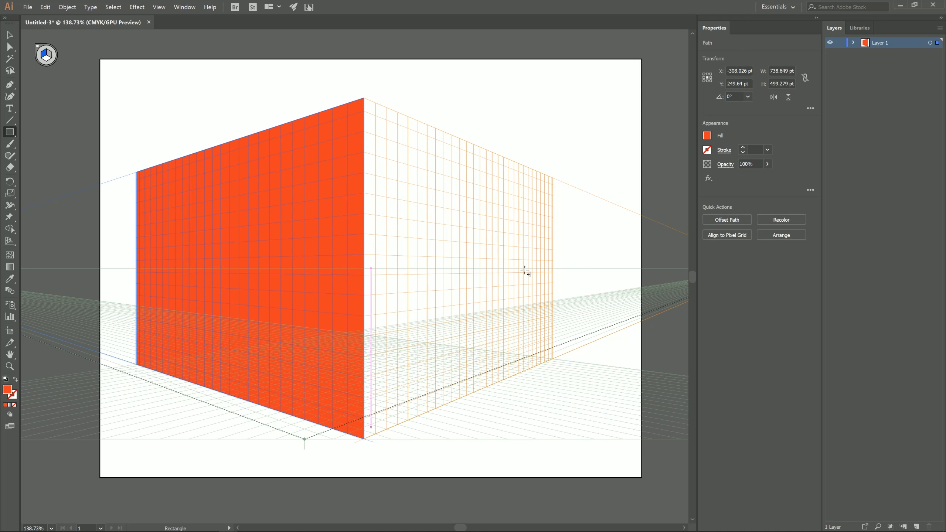
click(10, 35)
click(164, 104)
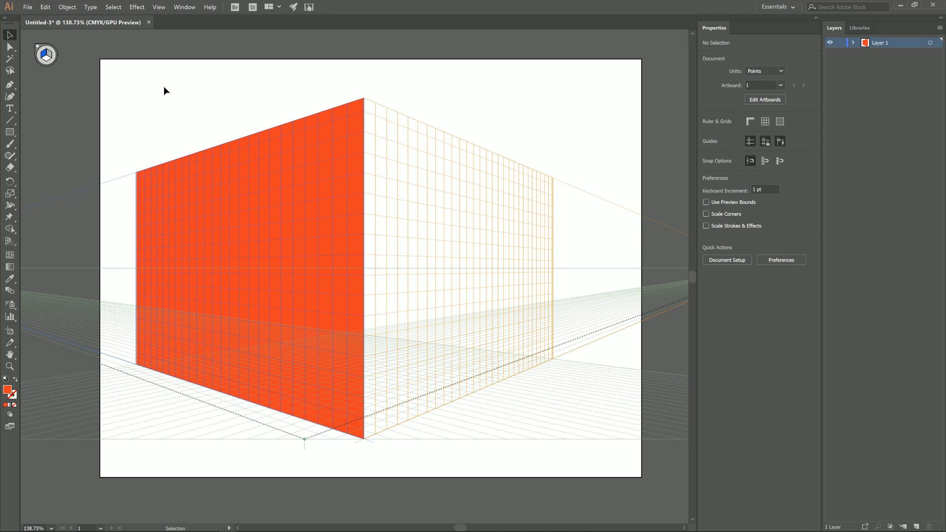
Draw a blue rectangle about 851 × 500 pt covering the whole right perspective plane, with the right grid plane active.
click(10, 132)
click(705, 135)
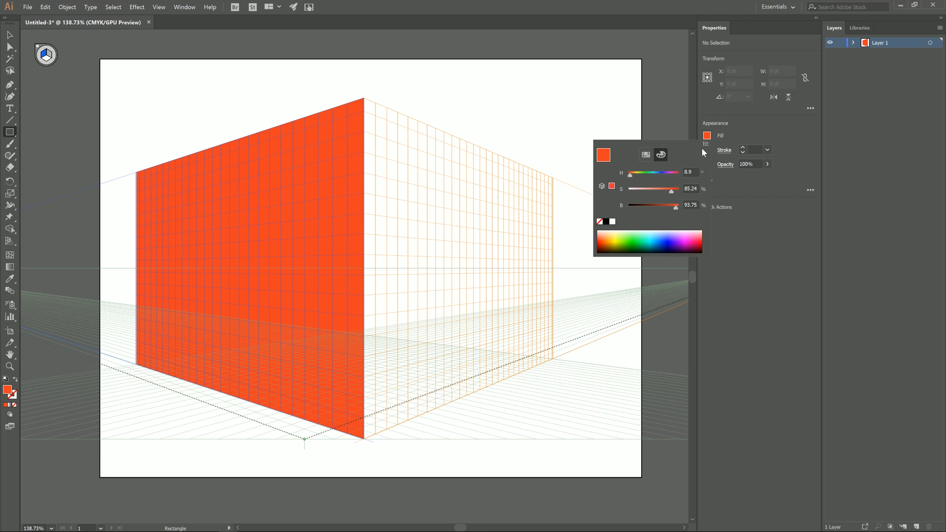
click(658, 234)
drag(364, 98, 491, 321)
key(ctrl+z)
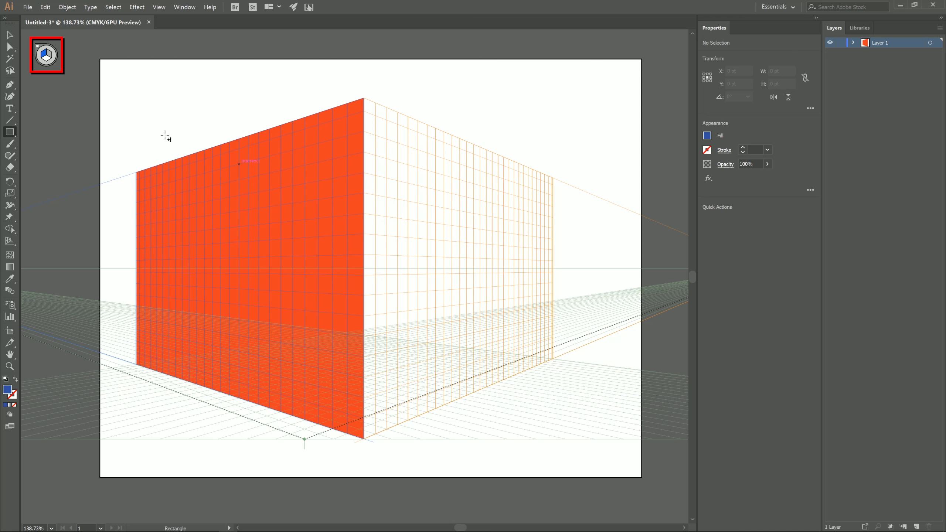
click(48, 55)
drag(364, 98, 556, 367)
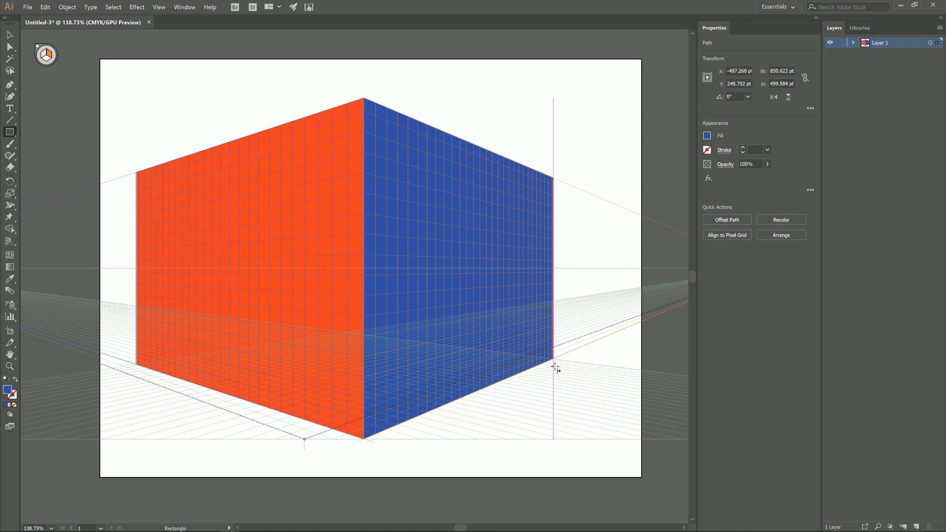
Recolour the right face pale peach with hue 23, saturation 19 % and brightness 96 %.
click(709, 136)
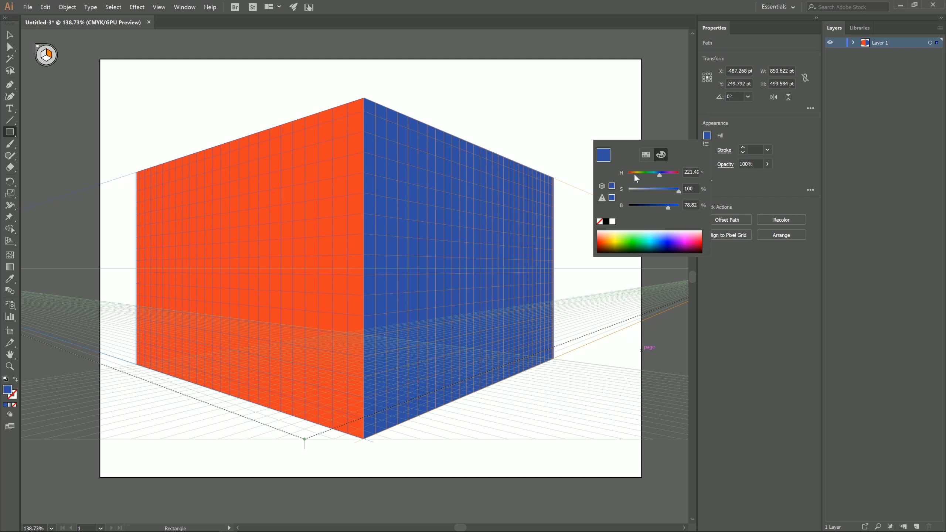
click(633, 174)
click(638, 191)
click(672, 206)
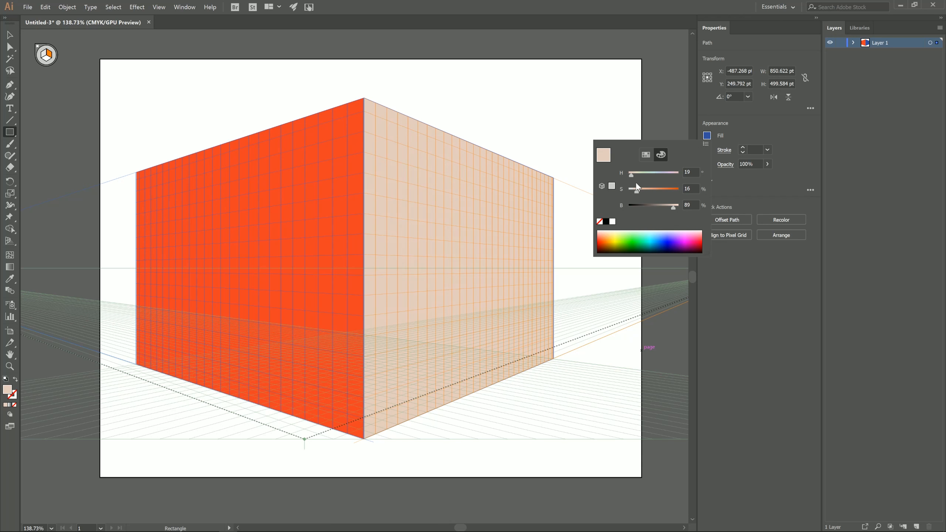
drag(636, 190, 639, 190)
click(676, 206)
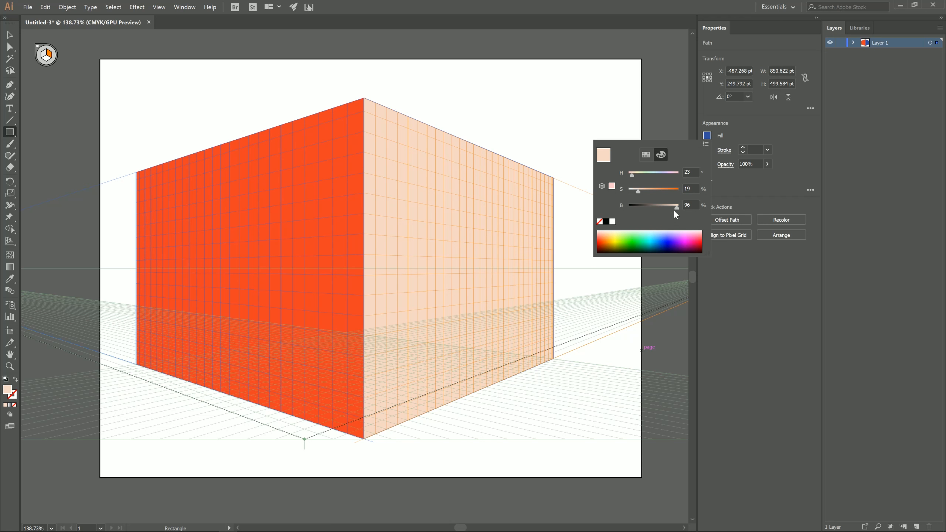
click(208, 91)
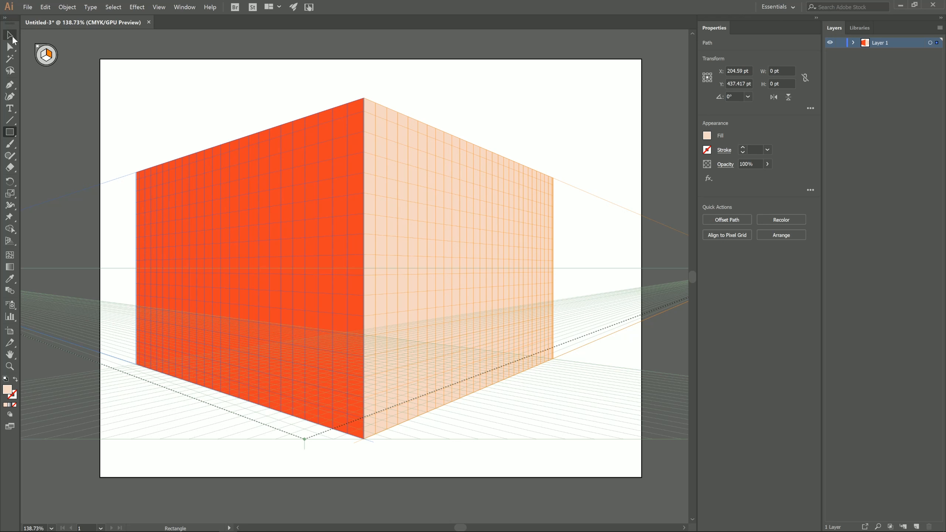
Sample the right face's peach onto the left face and lighten it to hue 28, saturation 15 % and brightness 100 %.
click(12, 36)
click(192, 170)
click(10, 278)
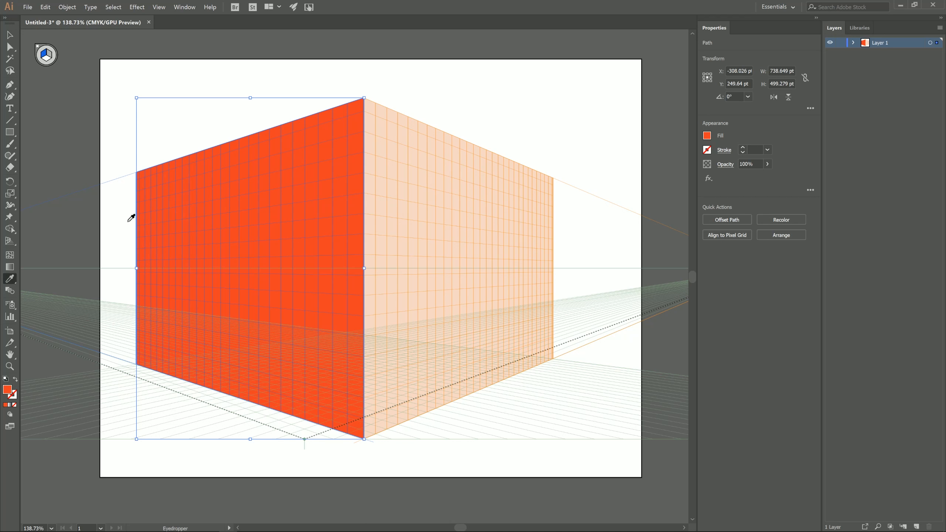
click(386, 148)
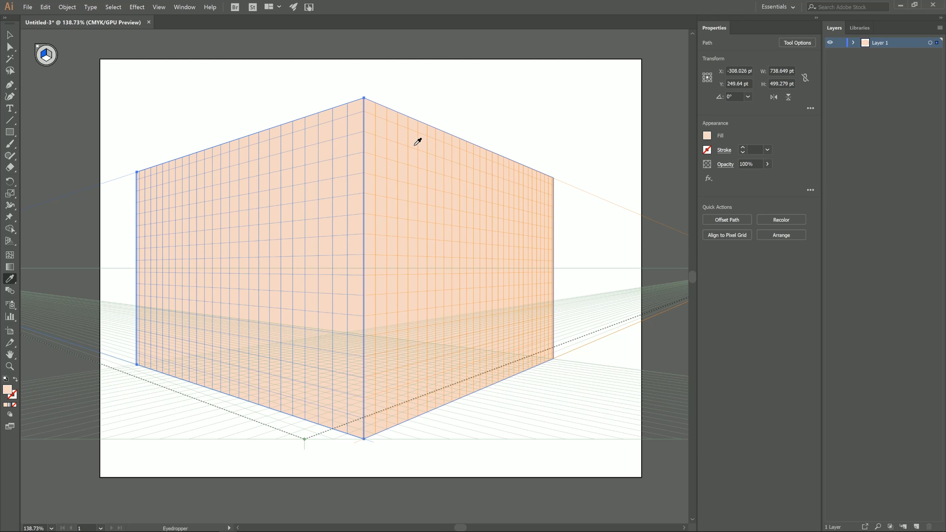
click(707, 136)
drag(676, 211, 637, 192)
click(631, 177)
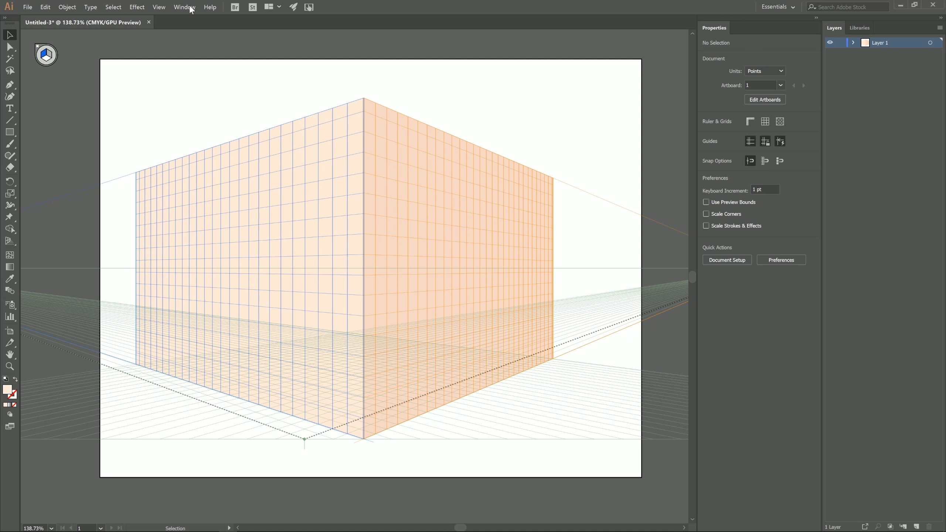
Toggle the perspective grid off and on again to check the two faces without grid lines.
click(190, 7)
mouse_move(162, 8)
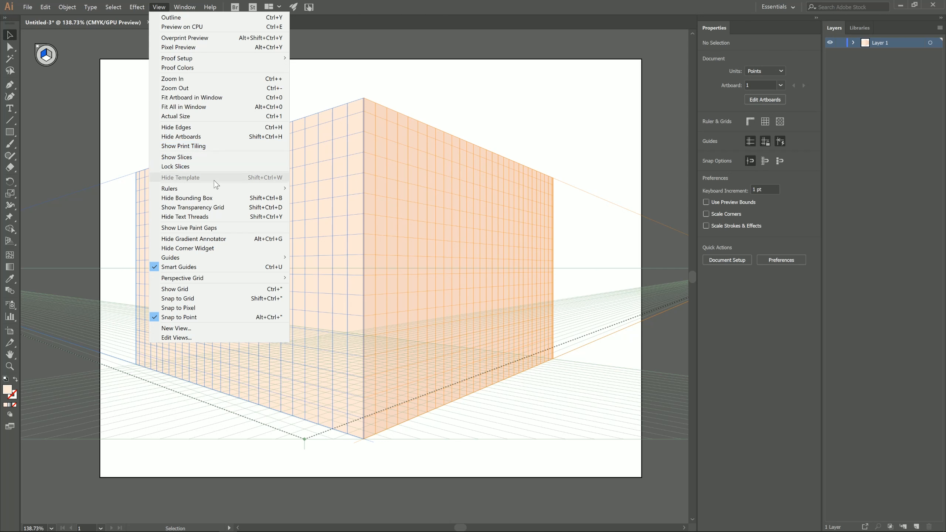
mouse_move(222, 279)
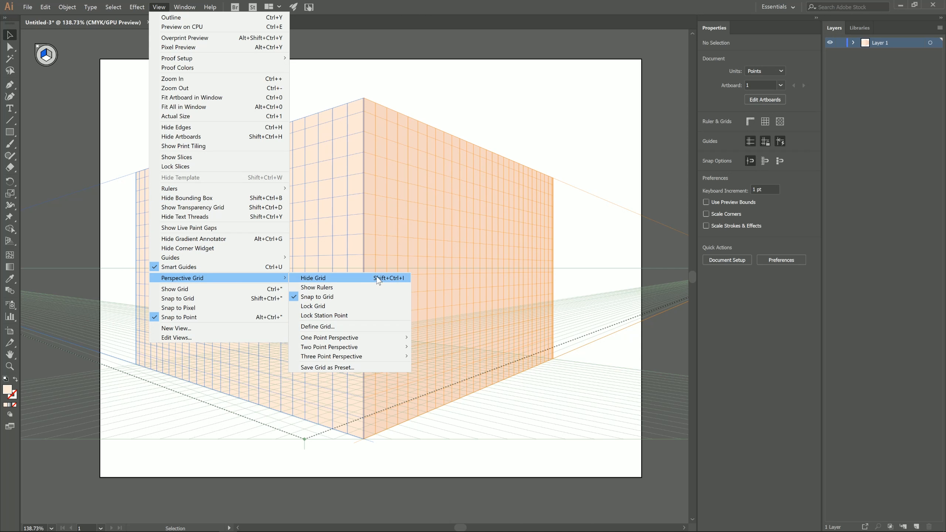
click(396, 277)
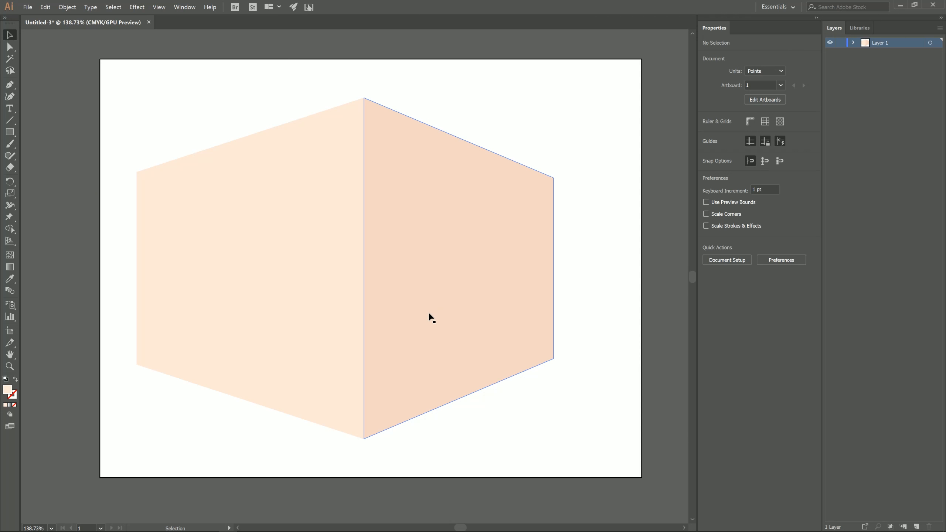
key(ctrl)
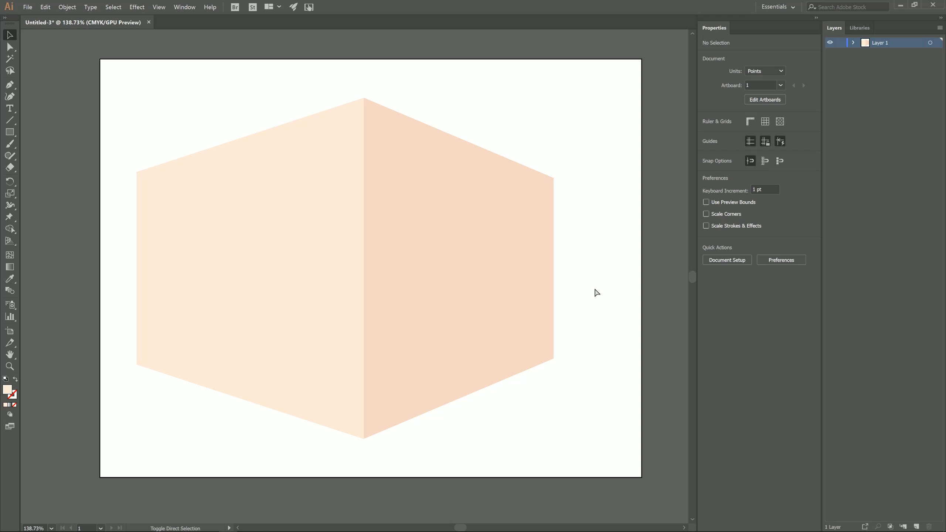
key(ctrl+shift+i)
key(ctrl+shift+i)
key(ctrl+shift+i)
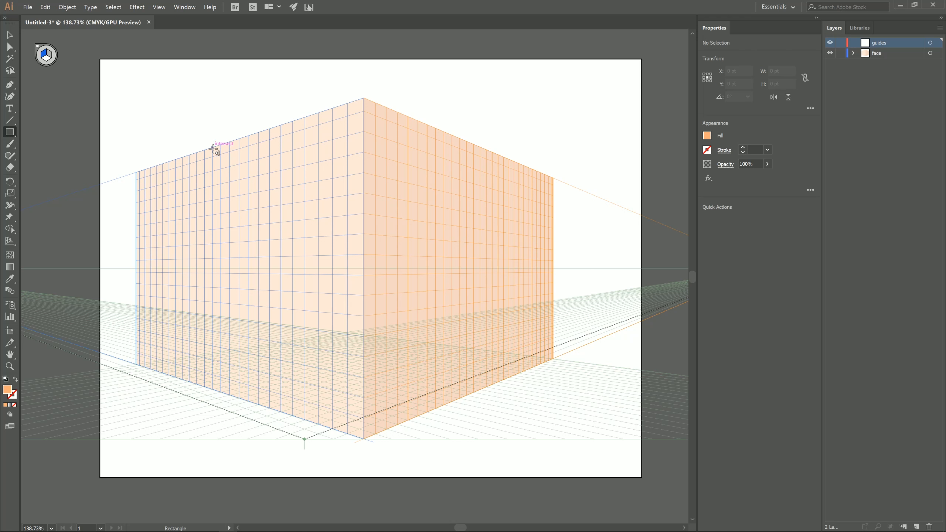
Draw crossing orange guide strips on the left face, a 30 × 499 pt vertical and a 742 × 30 pt horizontal, and lock the guides layer.
drag(212, 146, 221, 391)
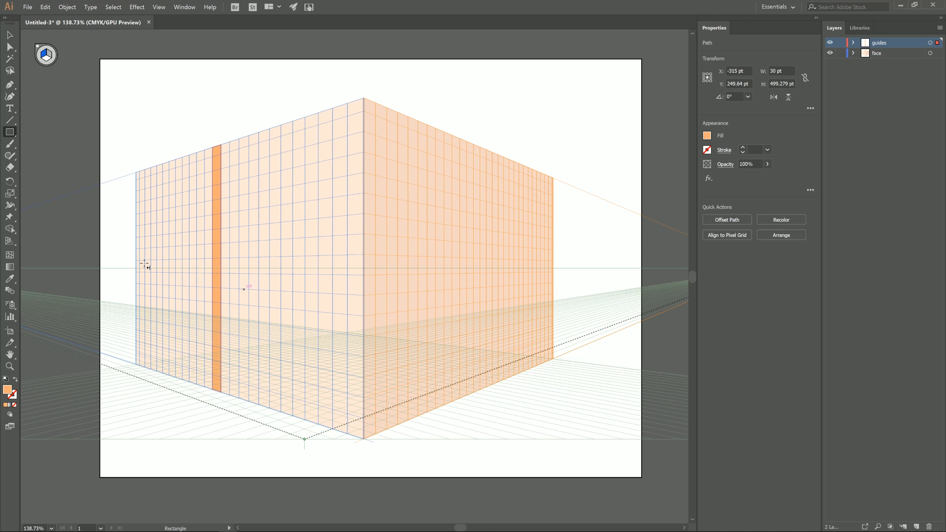
drag(145, 264, 363, 275)
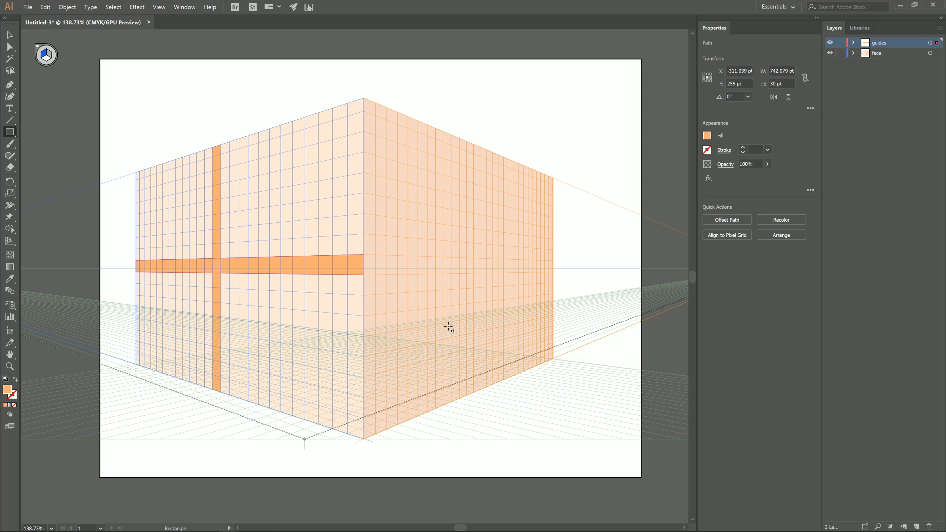
click(840, 43)
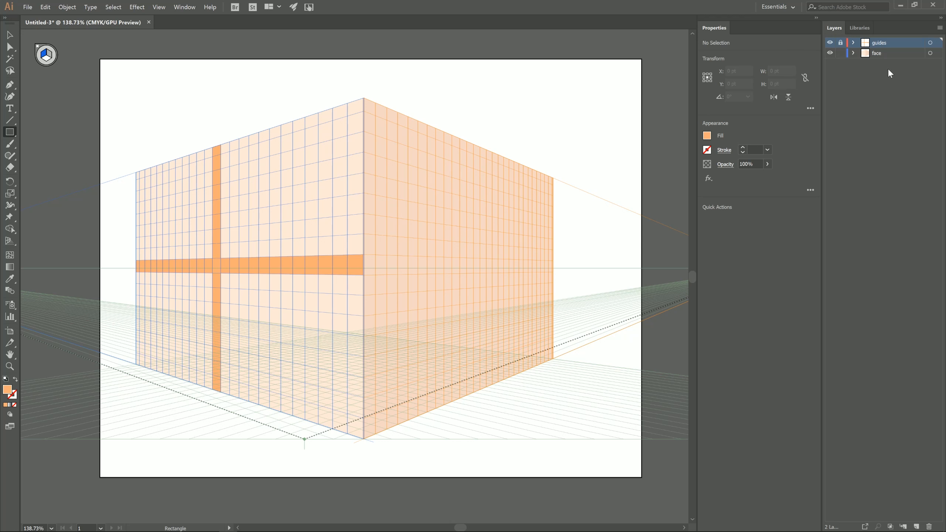
Add a top layer named eyes, lock the face layer and set the fill to white.
click(912, 524)
click(707, 137)
click(612, 222)
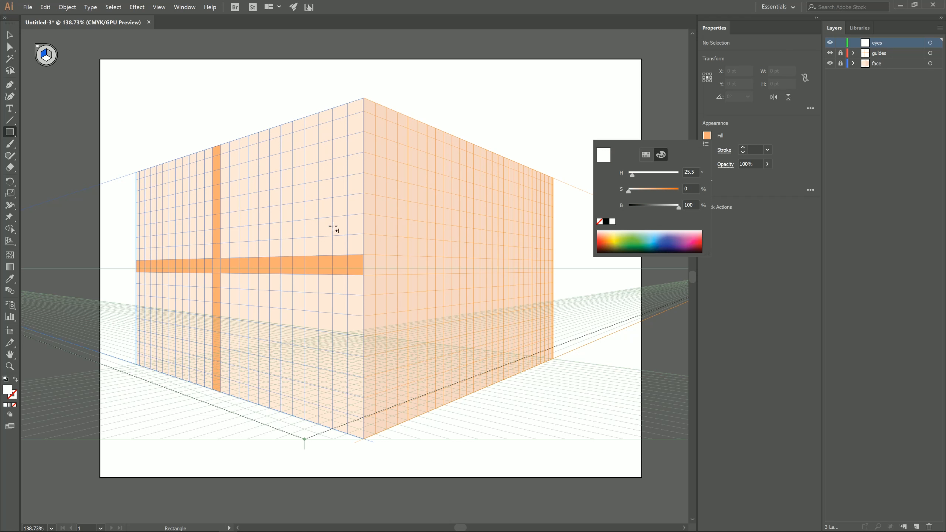
key(Escape)
Draw two white 120 × 150 pt eye rectangles on the left face, one on each side of the vertical guide strip, and deselect.
drag(259, 224, 295, 290)
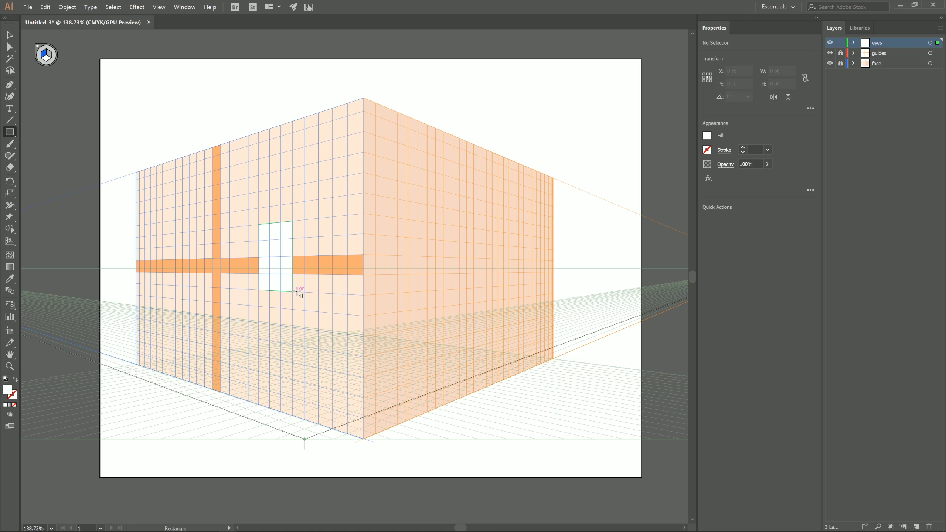
key(ctrl+z)
drag(260, 224, 306, 309)
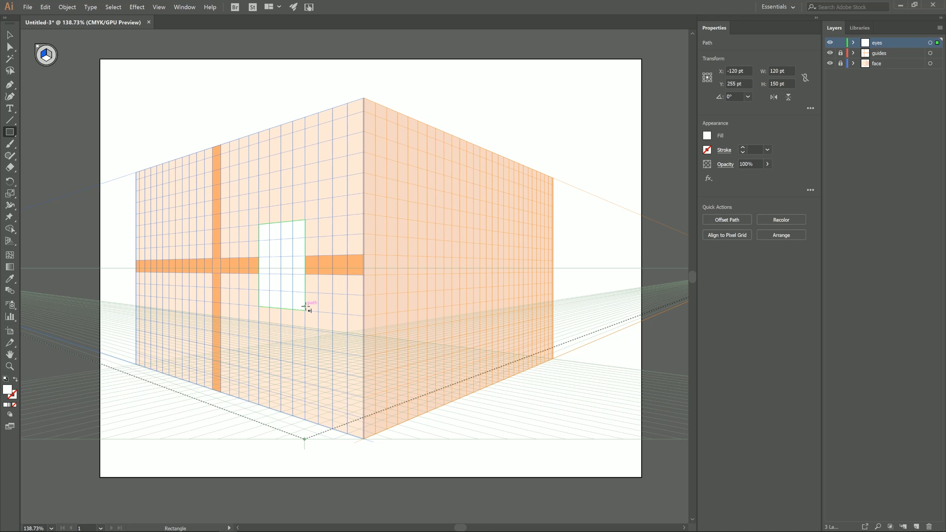
drag(181, 233, 157, 297)
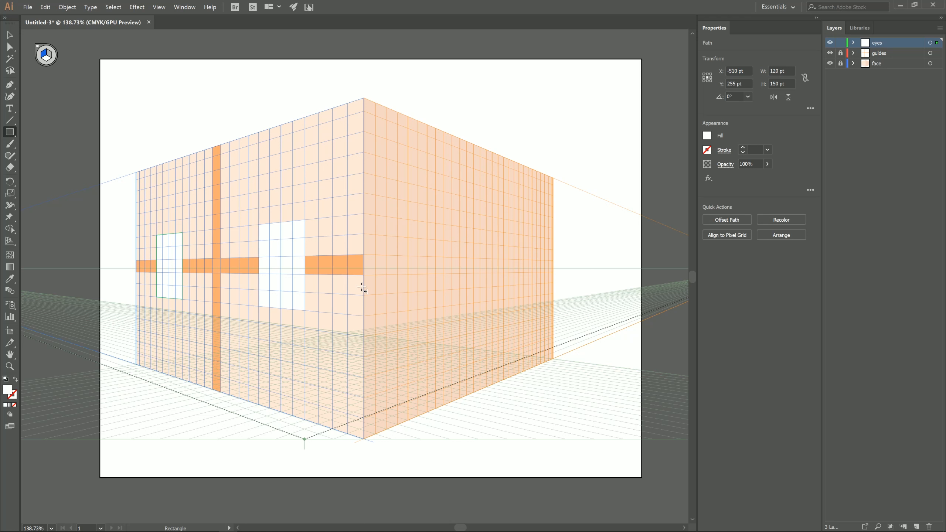
click(11, 34)
click(45, 89)
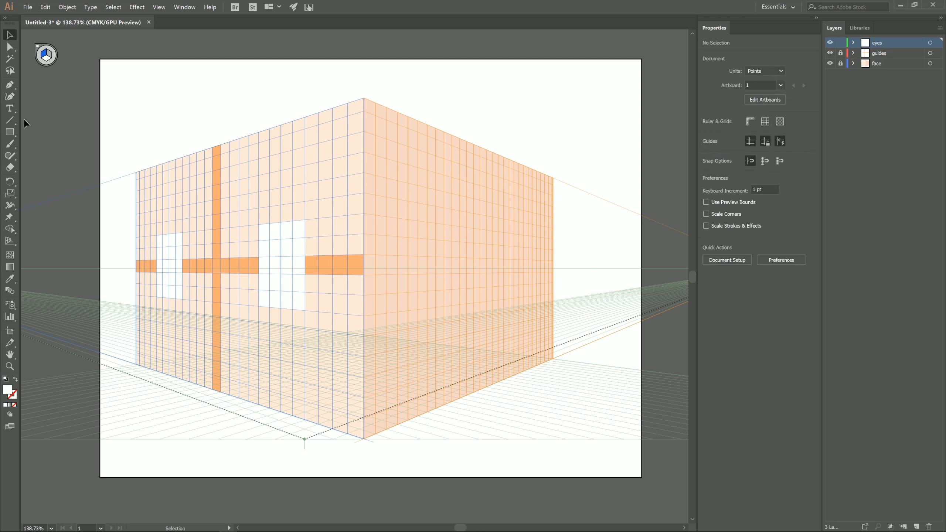
Draw a black 60 × 120 pt pupil rectangle in the lower middle of each white eye.
click(11, 132)
click(707, 135)
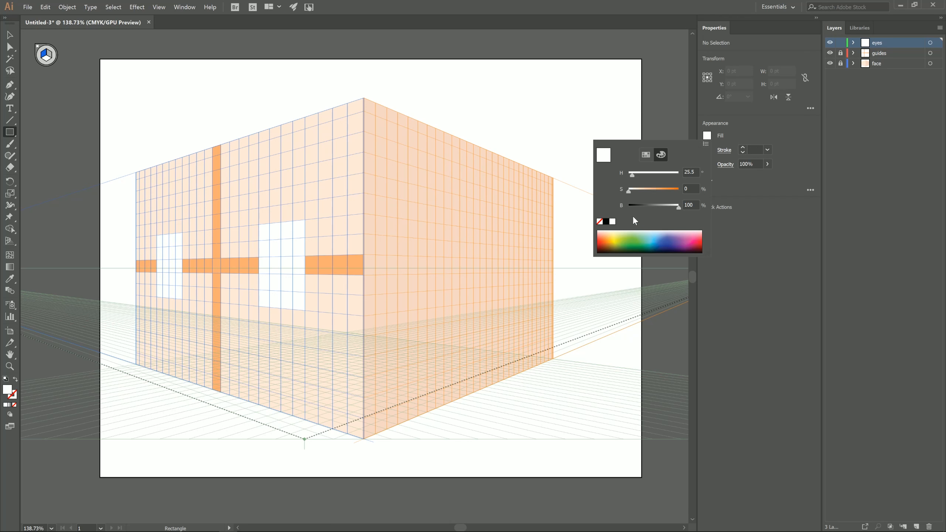
click(606, 222)
click(270, 239)
drag(270, 239, 293, 308)
drag(164, 247, 176, 298)
key(ctrl+z)
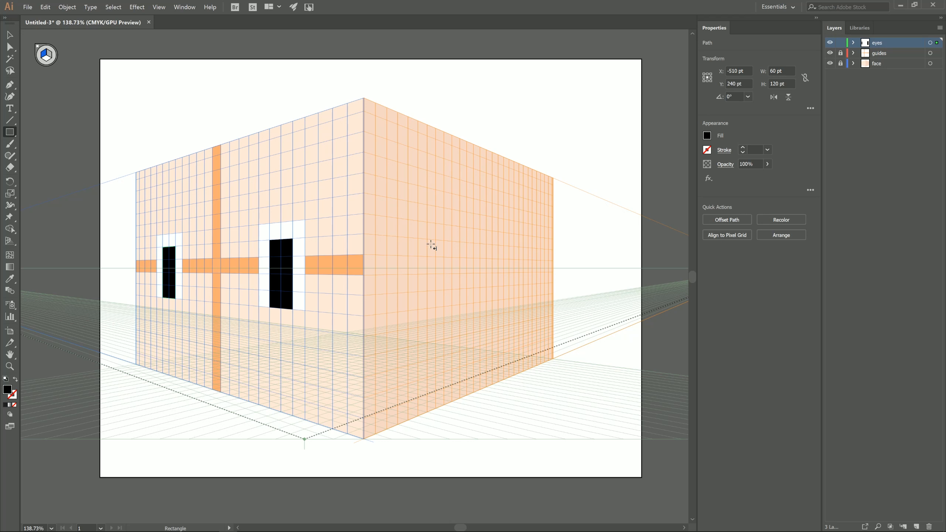
Add mouth and nose layers, drawing a black mouth of about 215 × 28 pt and a 90 × 30 pt nose above it on the left face.
click(916, 526)
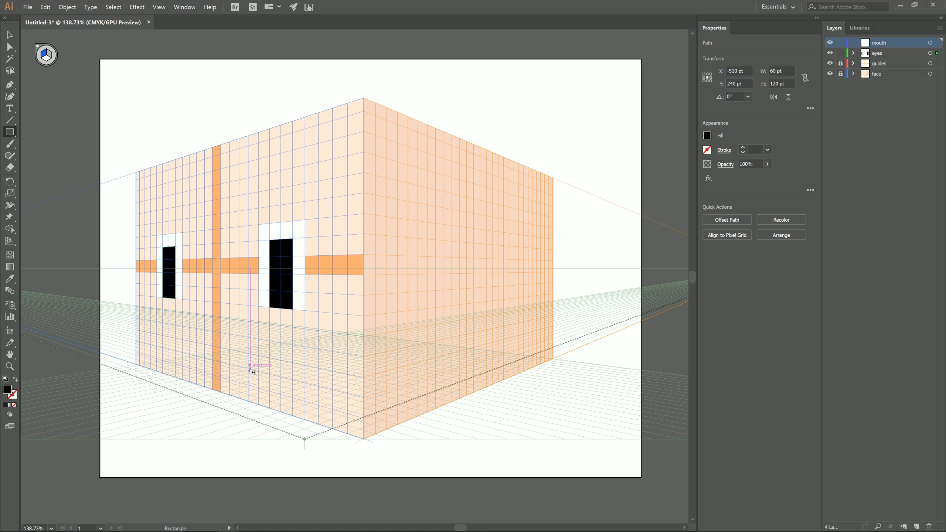
drag(249, 366, 189, 341)
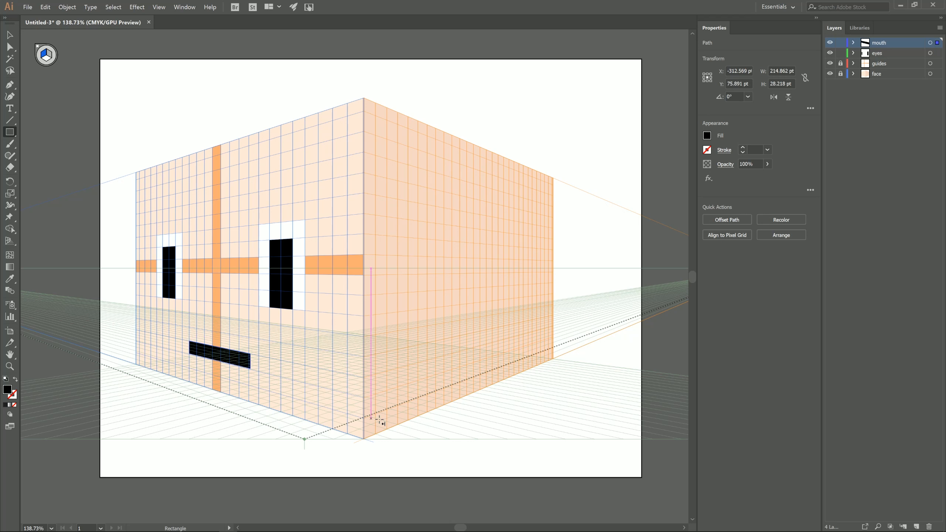
click(915, 527)
double_click(878, 44)
text(nose)
key(Return)
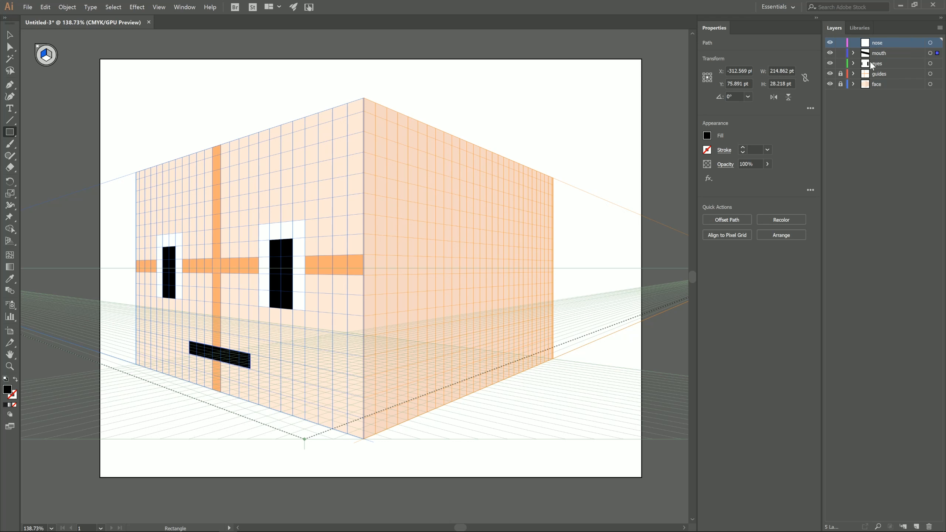
mouse_move(204, 316)
mouse_down()
mouse_move(240, 340)
mouse_move(229, 333)
mouse_up()
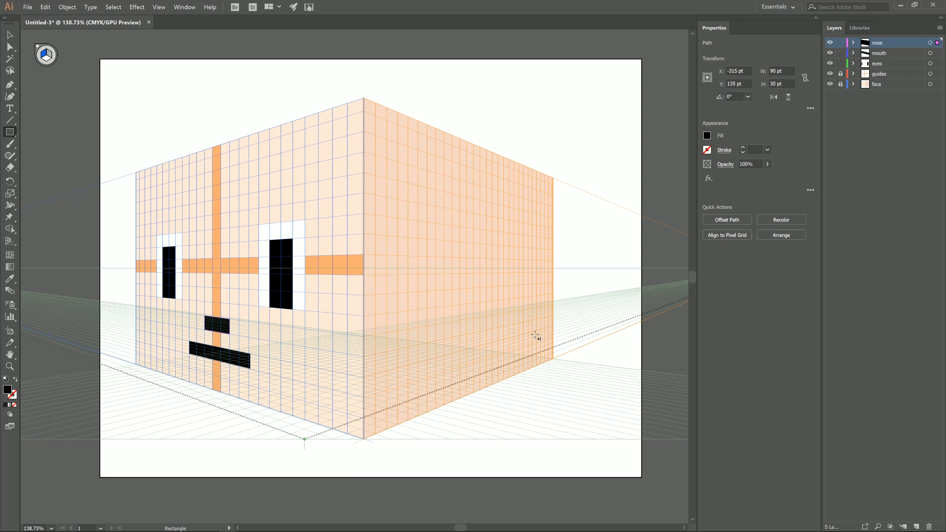
click(707, 136)
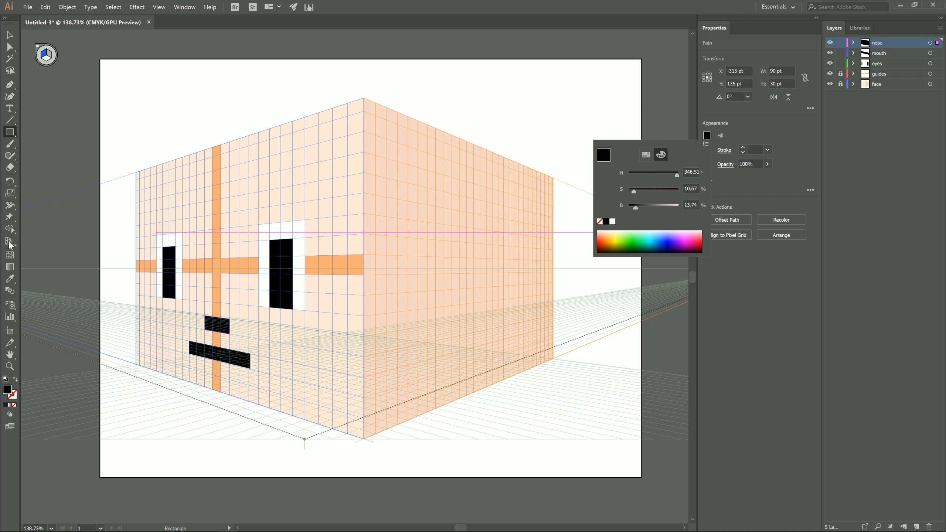
click(10, 266)
click(422, 196)
key(i)
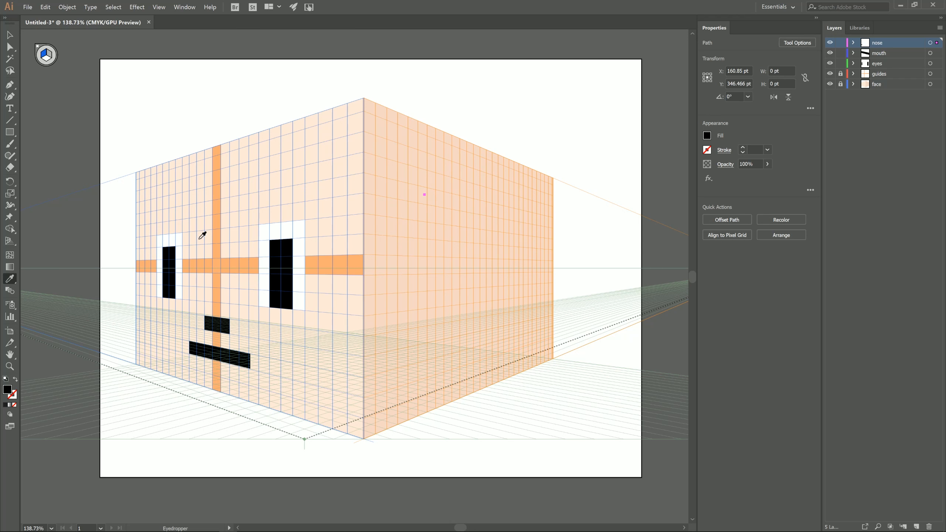
click(416, 215)
key(ctrl+z)
key(ctrl+z)
Sample the right face's peach onto the nose and adjust it to hue 12, saturation 25 % and brightness 93 %.
click(414, 214)
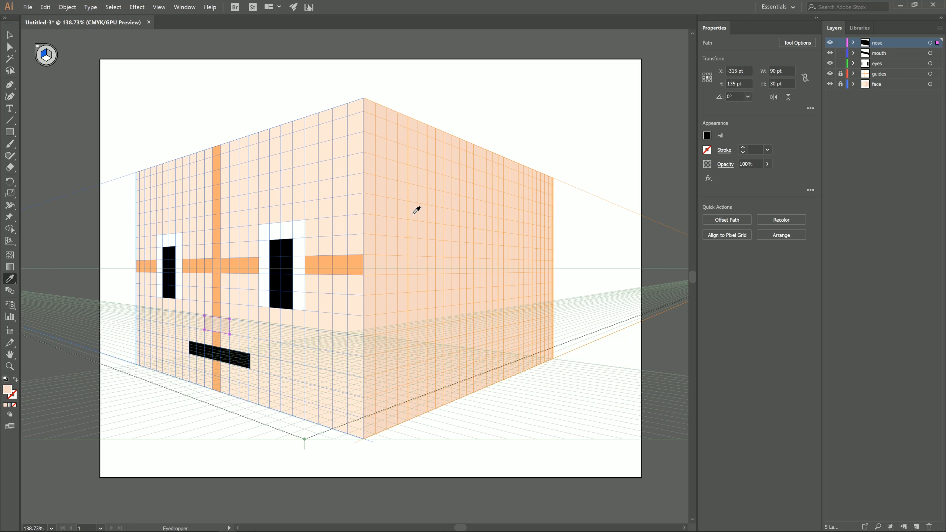
click(707, 137)
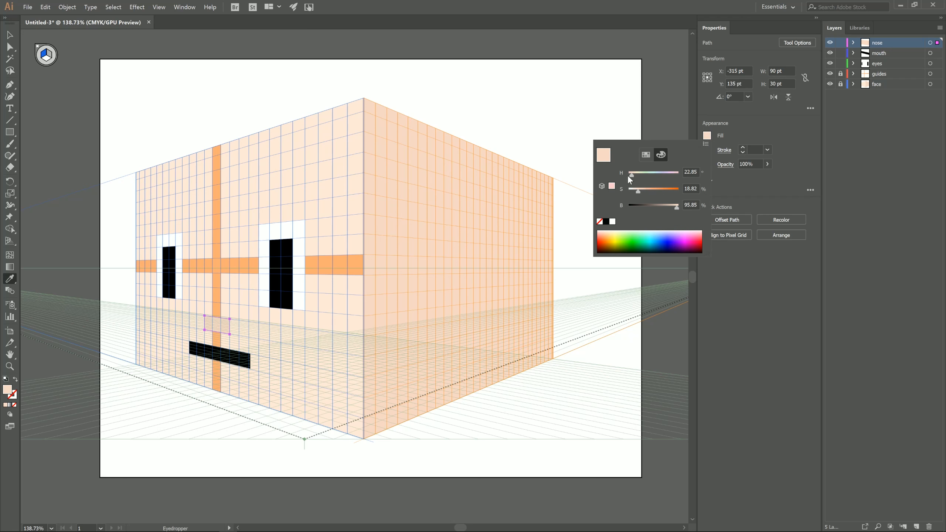
drag(639, 194, 673, 207)
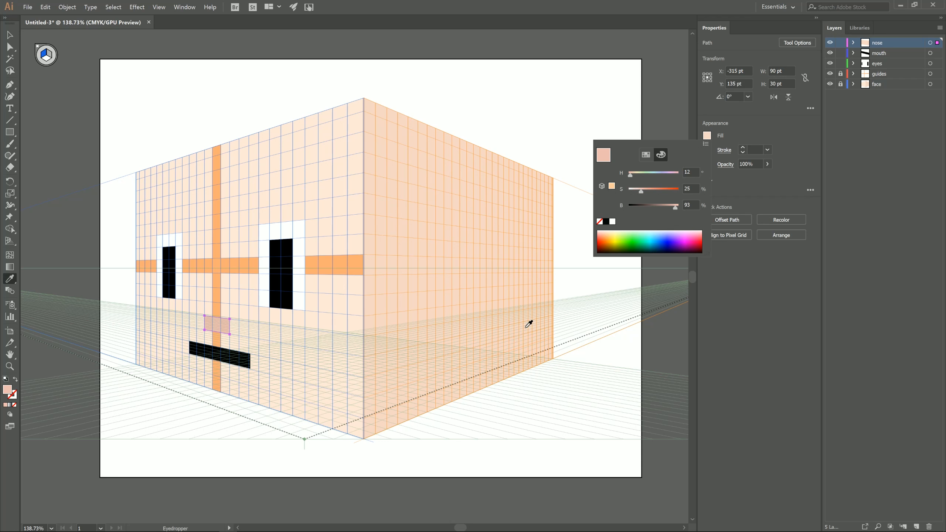
Hide the guides layer and the perspective grid, and deselect the nose to check the face without lines.
click(840, 84)
click(832, 75)
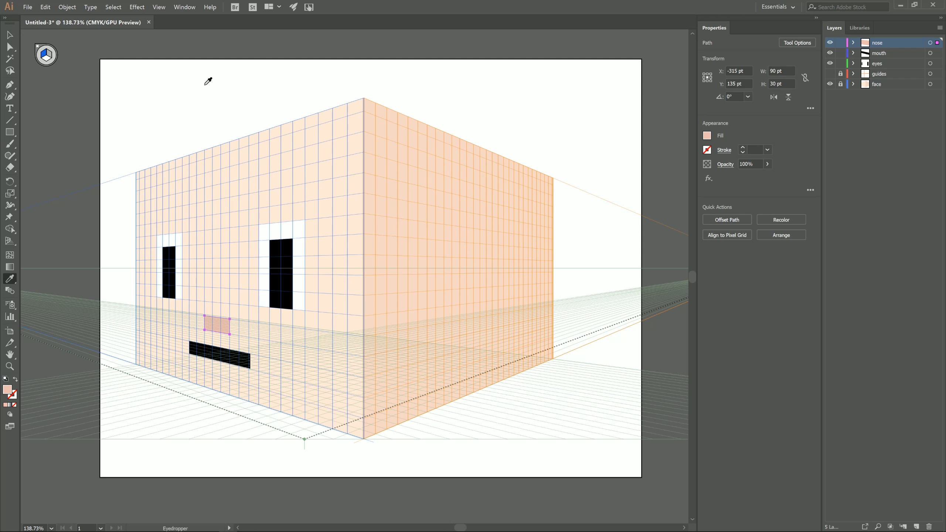
key(ctrl+shift+i)
key(v)
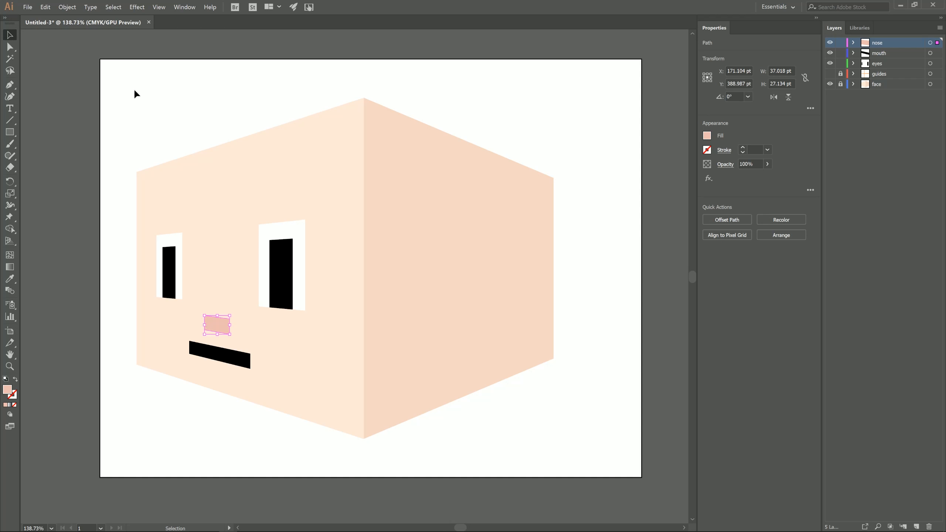
click(575, 409)
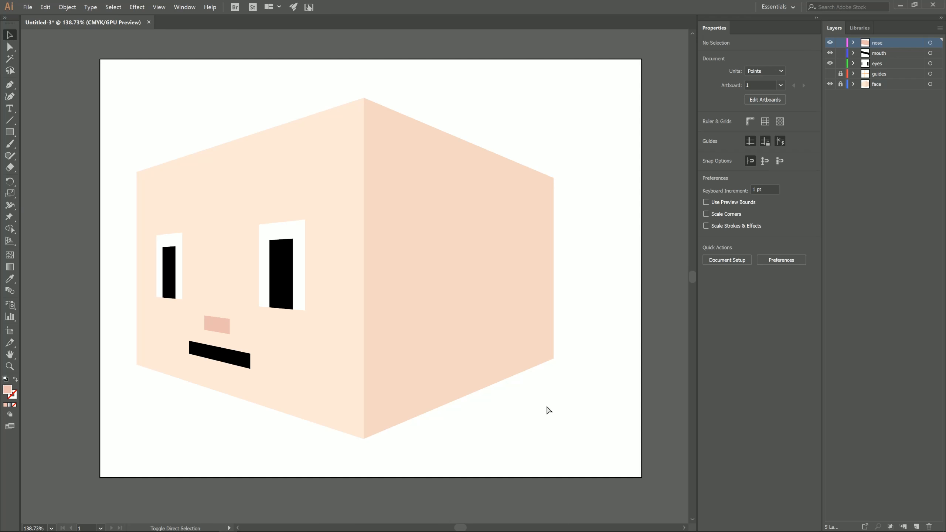
Show the perspective grid again and add a top layer named hair.
key(ctrl+shift+i)
key(ctrl+l)
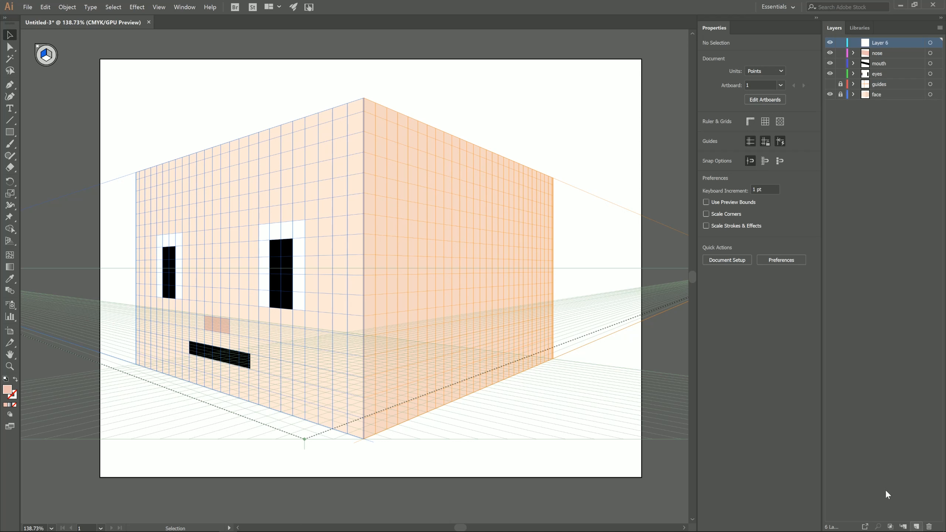
double_click(881, 43)
text(hai)
text(m)
Set the fill to hue 12, saturation 25 %, brightness 15 % and draw hair bands about 79 pt high across the tops of both faces.
click(707, 135)
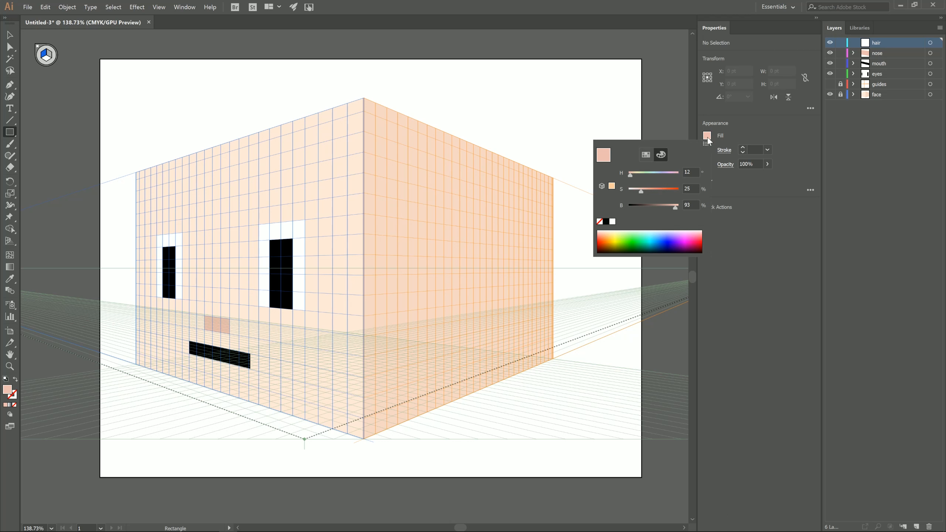
click(635, 206)
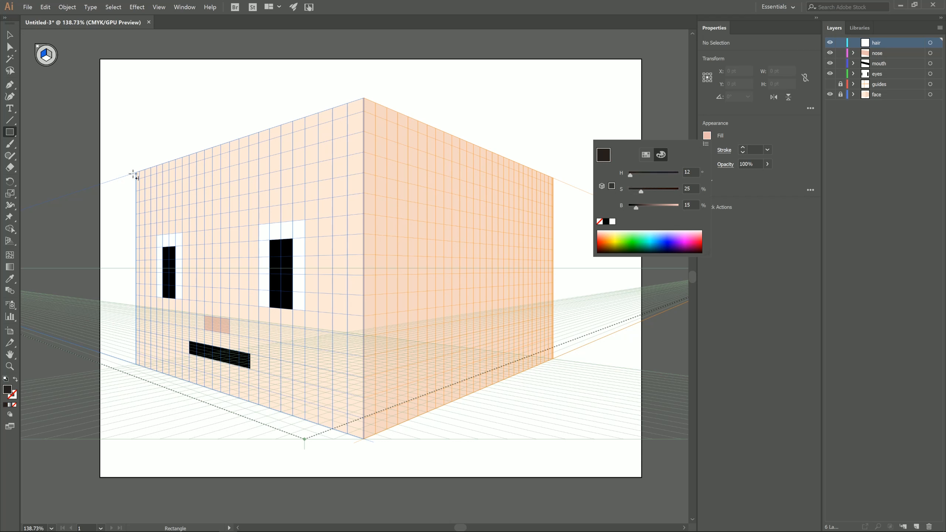
mouse_move(363, 99)
mouse_down()
mouse_move(358, 112)
mouse_move(136, 202)
mouse_up()
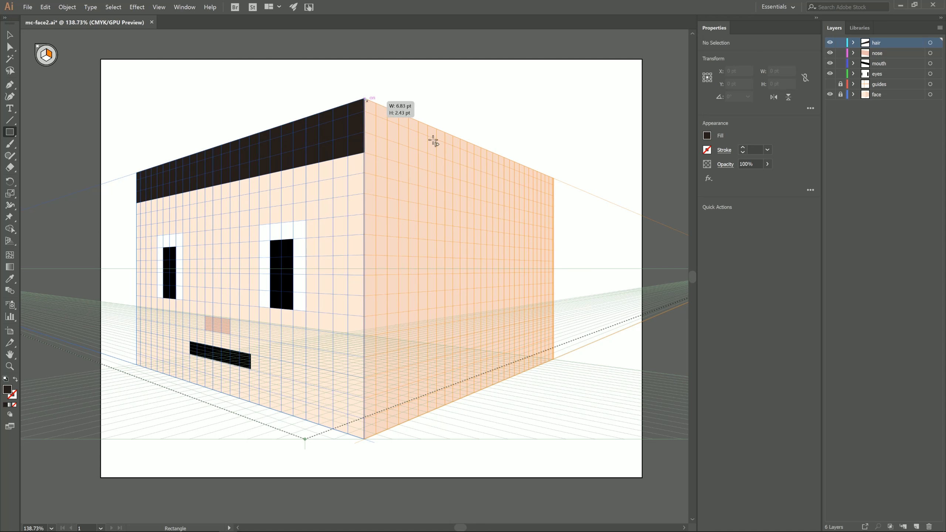
drag(364, 98, 553, 204)
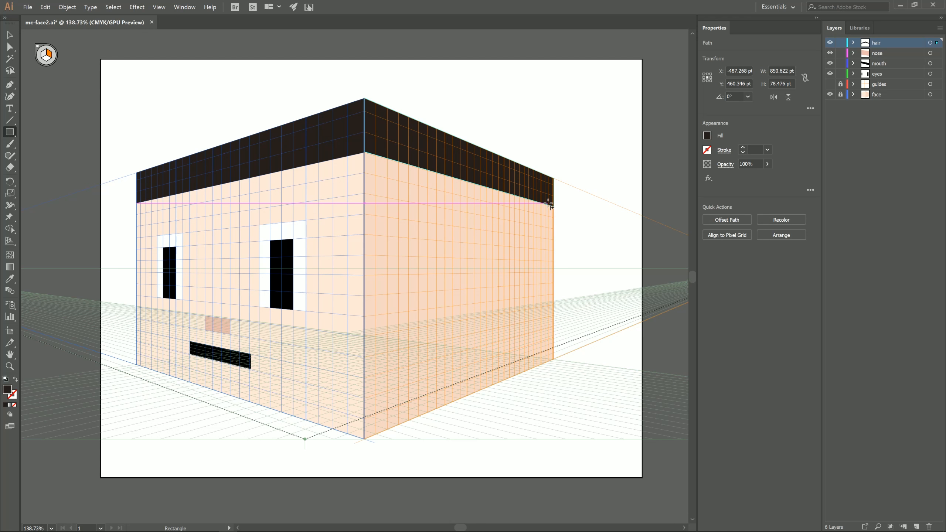
Extend the right face's hair with a sideburn about 90 × 297 pt, large rear blocks, 30 pt corner squares and small stepped blocks.
drag(397, 161, 428, 341)
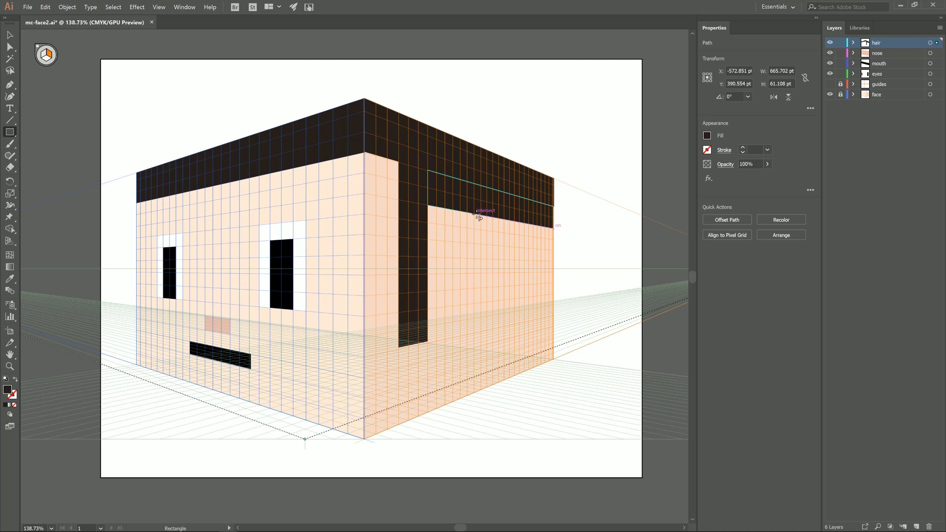
drag(476, 214, 558, 317)
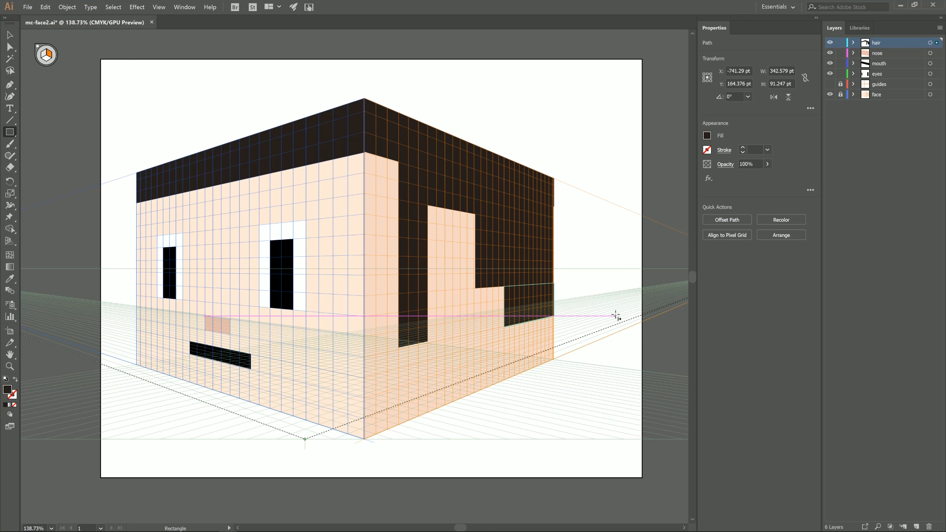
mouse_move(427, 206)
mouse_down()
mouse_move(436, 223)
mouse_move(476, 229)
mouse_up()
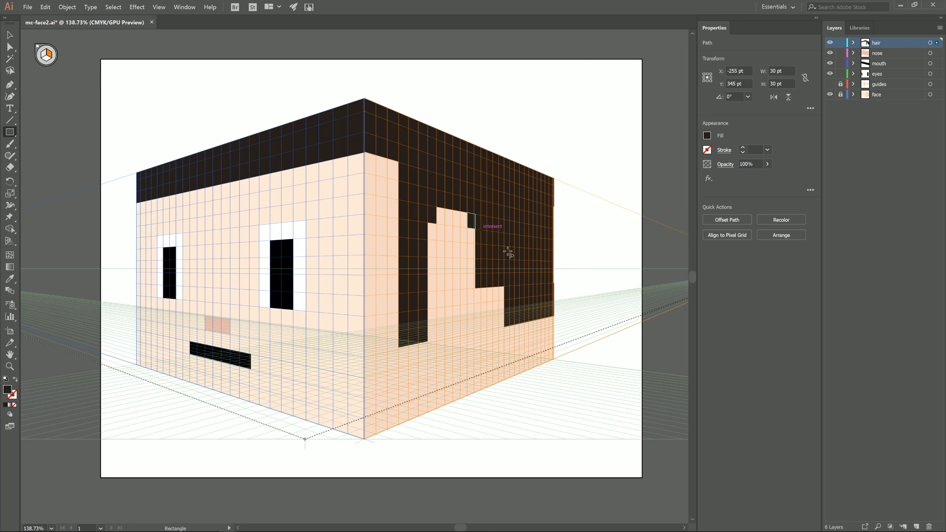
drag(475, 286, 510, 316)
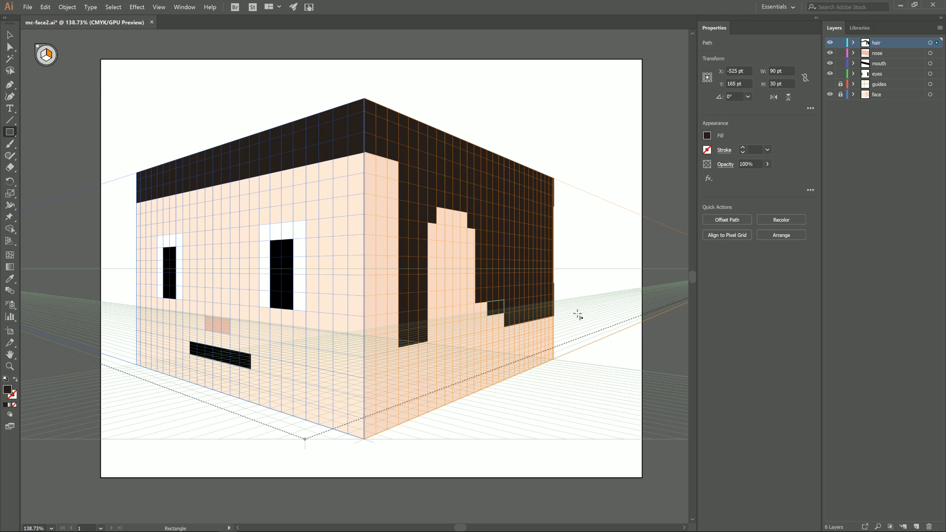
Add a layer named ear and draw a bracket-shaped ear about 60 × 180 pt from rectangles in the right face's hair opening.
click(916, 526)
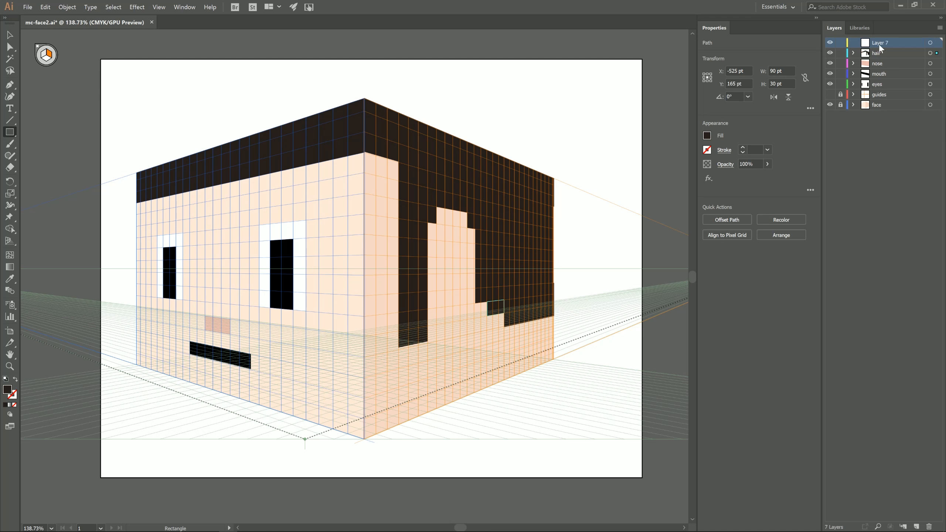
key(Return)
mouse_move(445, 225)
mouse_down()
mouse_move(461, 240)
mouse_move(453, 323)
mouse_up()
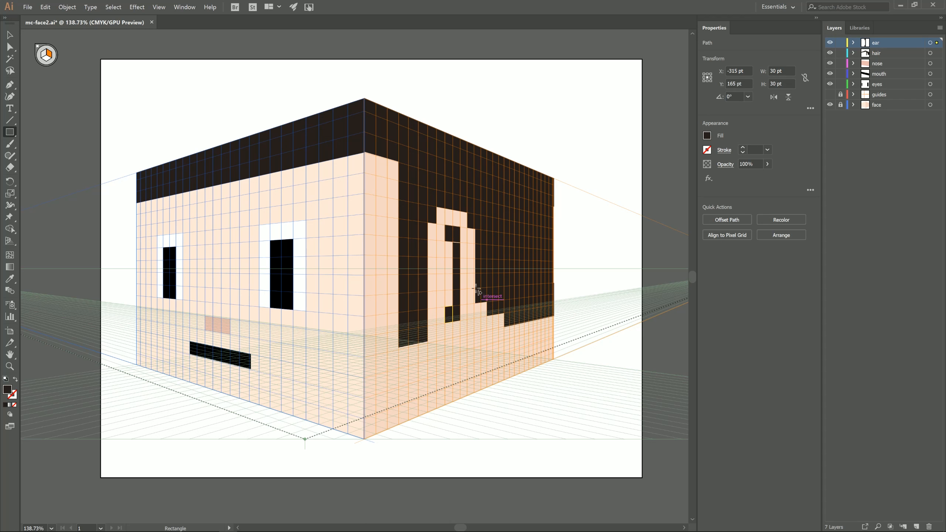
Select all the ear pieces, sample the nose's pink onto them, darken the fill slightly and deselect.
click(9, 36)
shift+click(457, 236)
shift+click(458, 254)
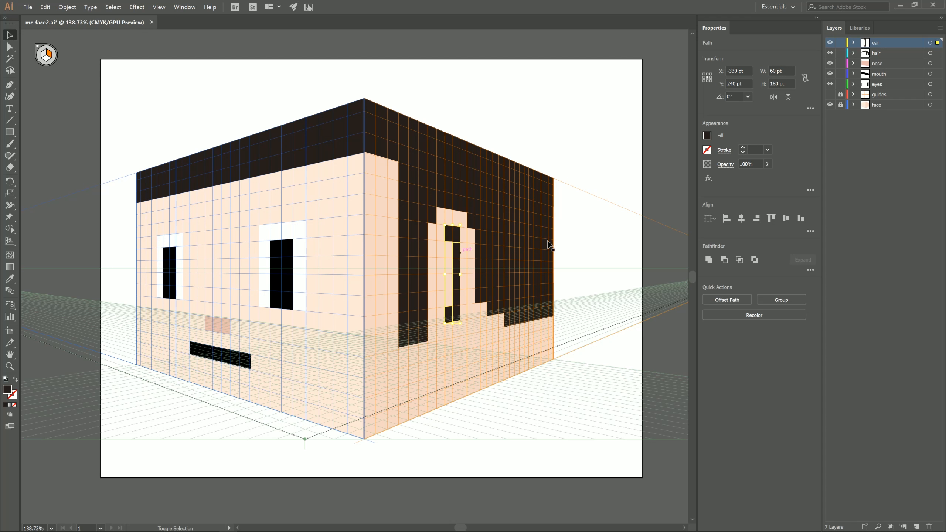
click(711, 139)
click(706, 145)
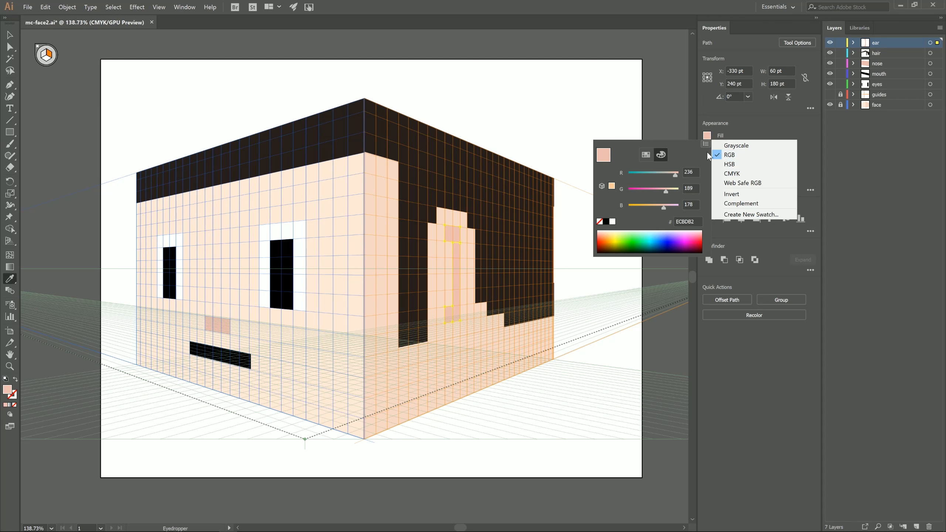
click(739, 171)
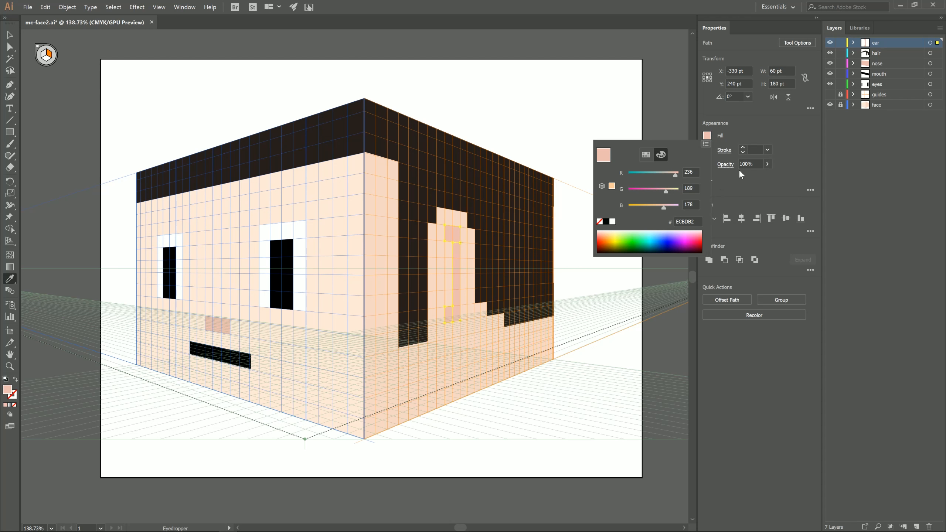
click(644, 192)
drag(675, 208, 671, 208)
key(v)
click(606, 316)
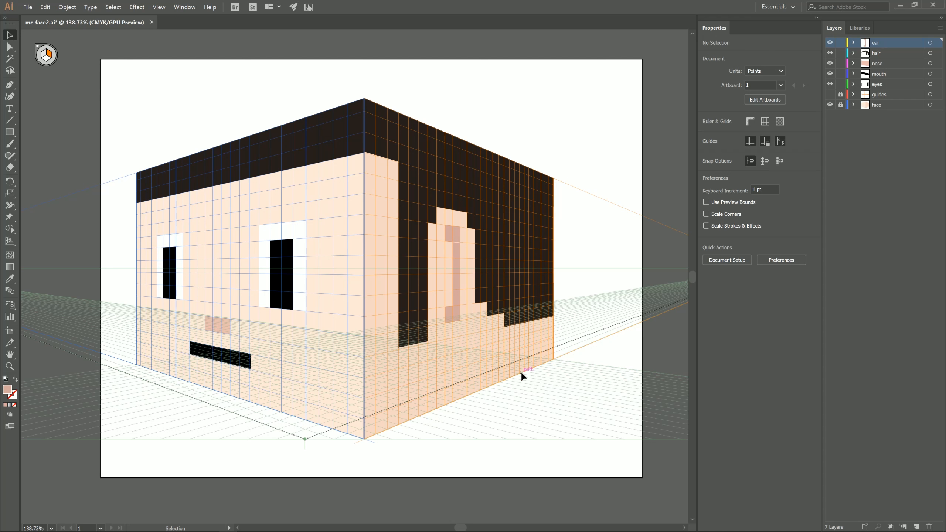
Recolour the mouth rectangle to a muted reddish brown and deselect it.
click(221, 356)
click(706, 136)
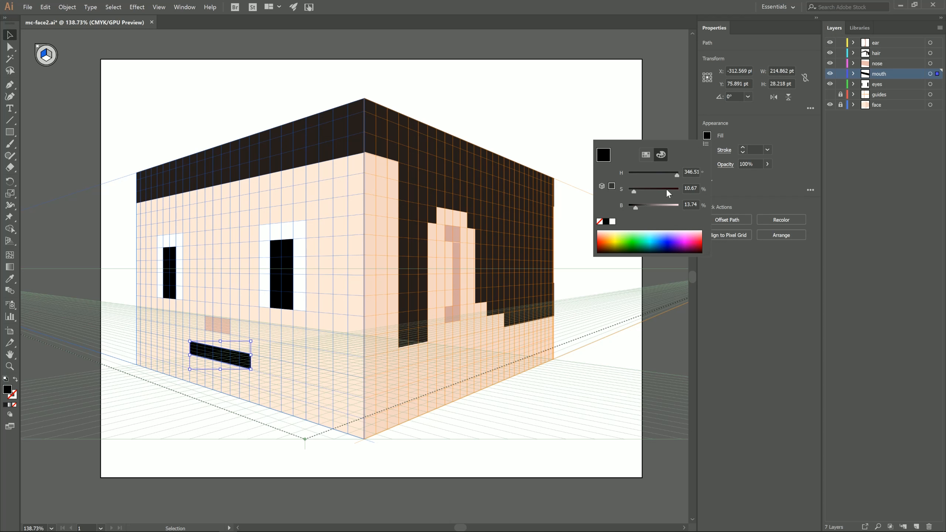
drag(636, 208, 650, 191)
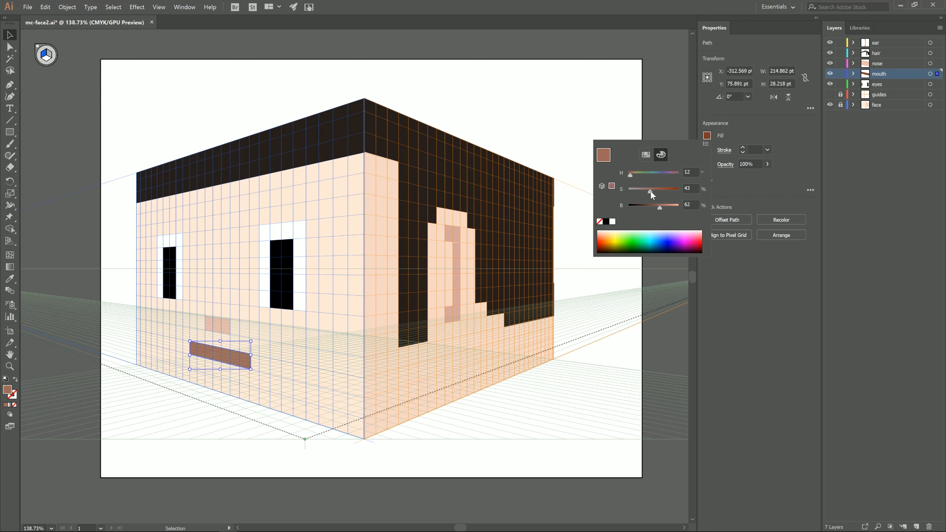
click(534, 110)
click(536, 118)
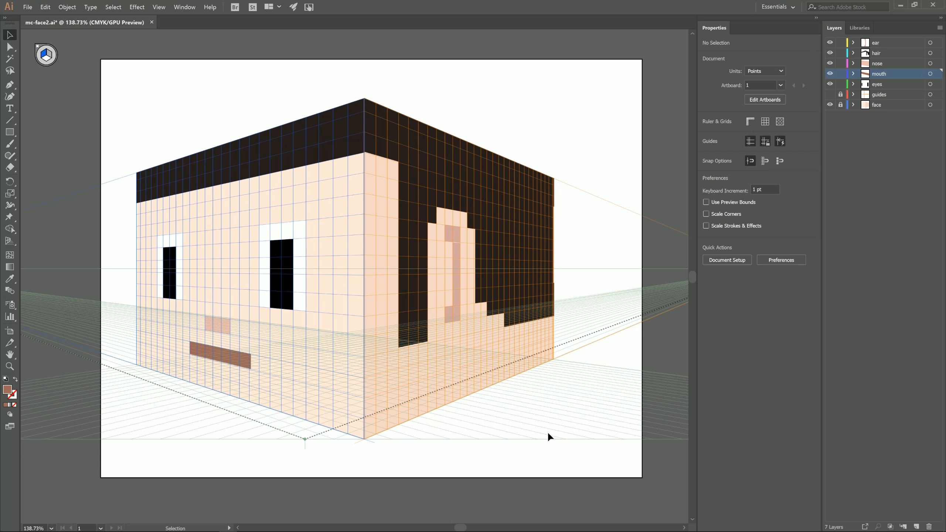
Hide the perspective grid and raise the two upper anchor points of the ear's vertical bar to close the gap.
key(ctrl+shift+i)
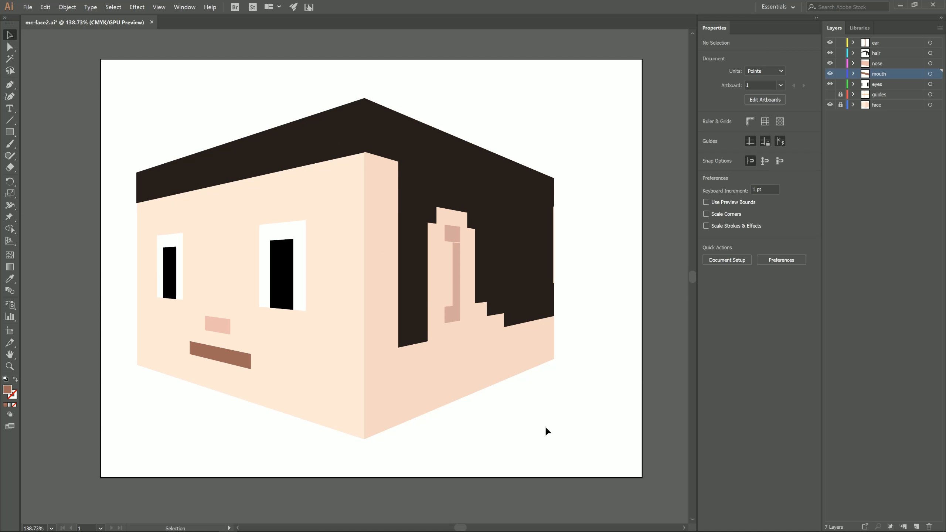
click(9, 366)
drag(453, 241, 592, 257)
key(a)
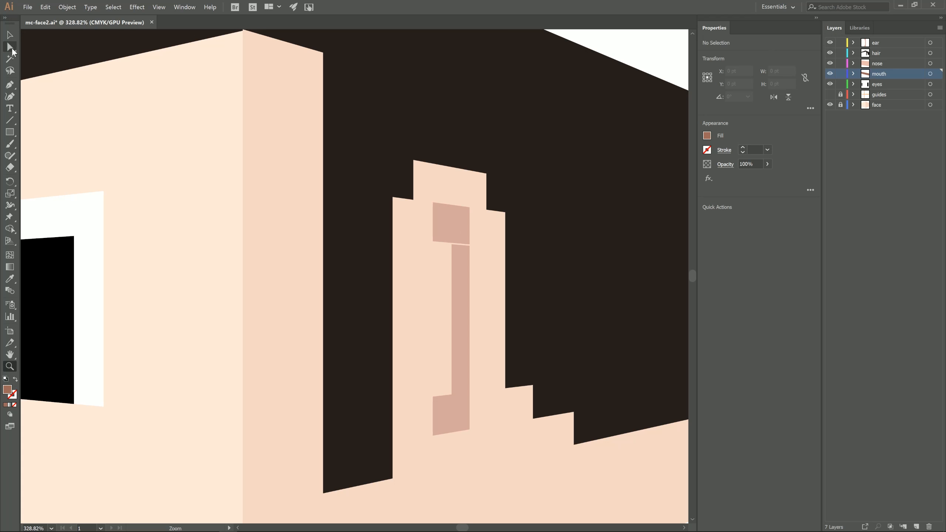
click(452, 245)
shift+click(469, 246)
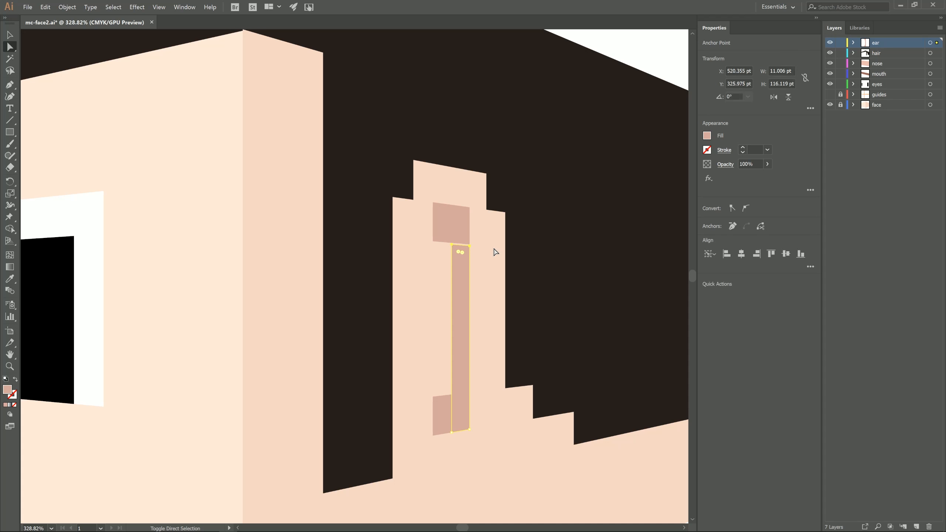
click(633, 55)
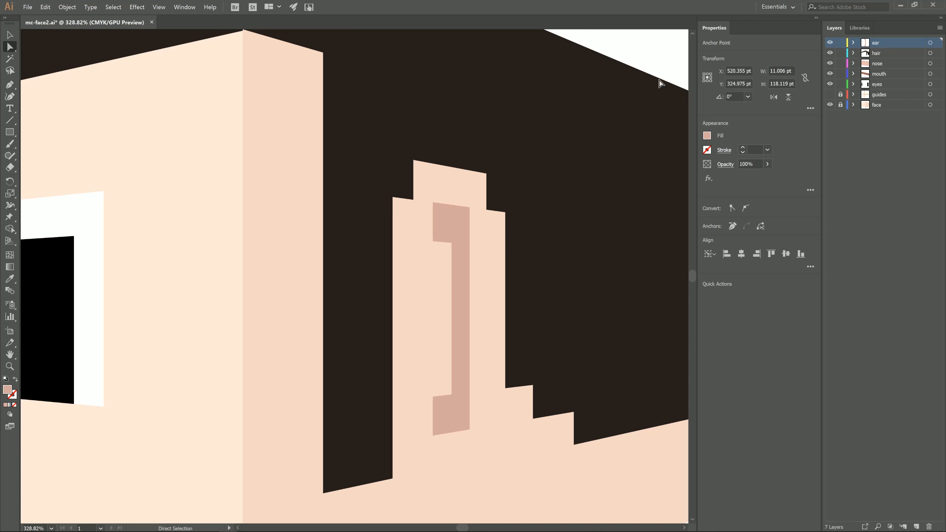
Nudge the right hair's anchor point down at the upper front corner of the face to remove the small notch, and deselect.
drag(566, 411, 633, 386)
drag(309, 445, 520, 368)
drag(485, 410, 547, 474)
key(z)
drag(307, 252, 179, 209)
drag(409, 149, 306, 126)
key(a)
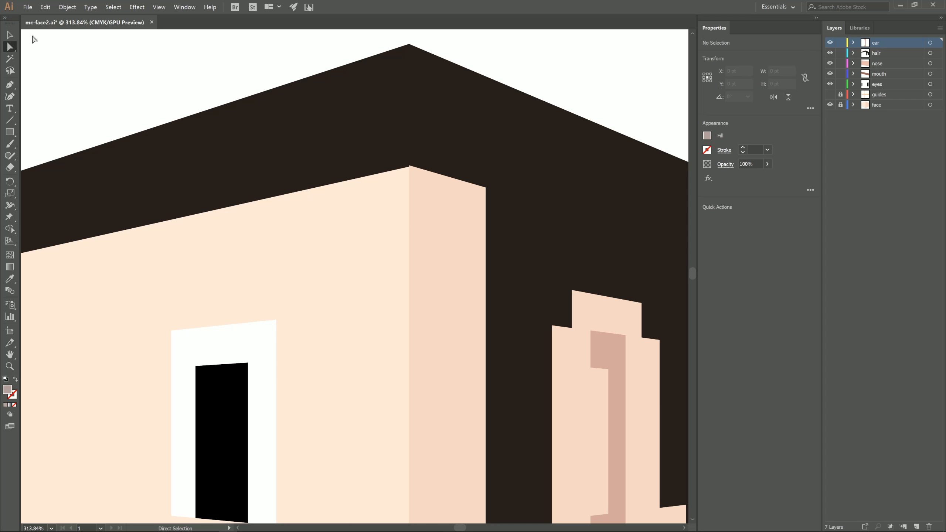
click(409, 166)
click(557, 77)
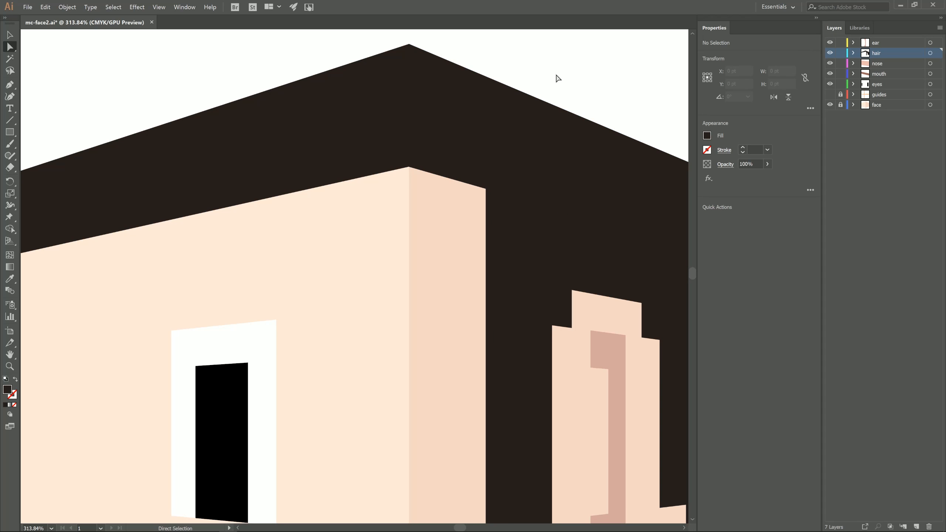
Lighten the dark brown fill of the hair band above the front face slightly and deselect it.
scroll(534, 266, down, 10)
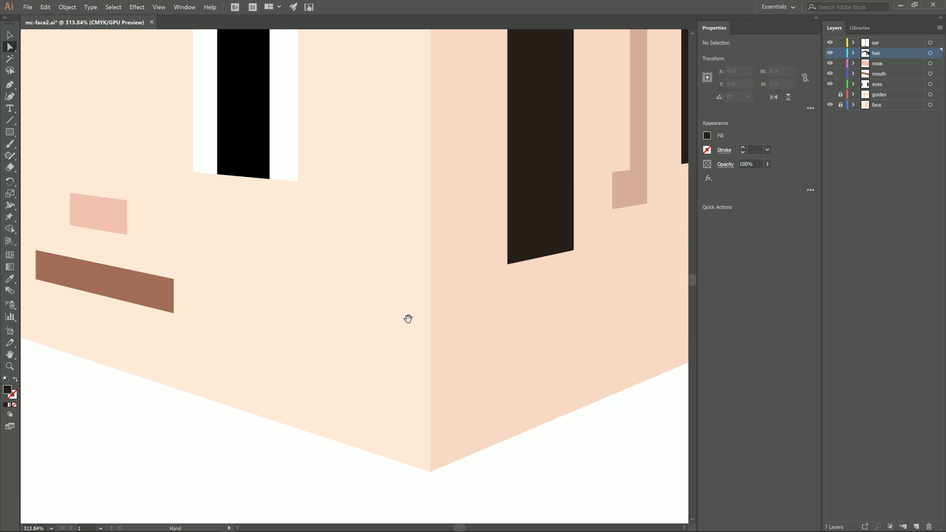
click(11, 368)
drag(330, 314, 146, 315)
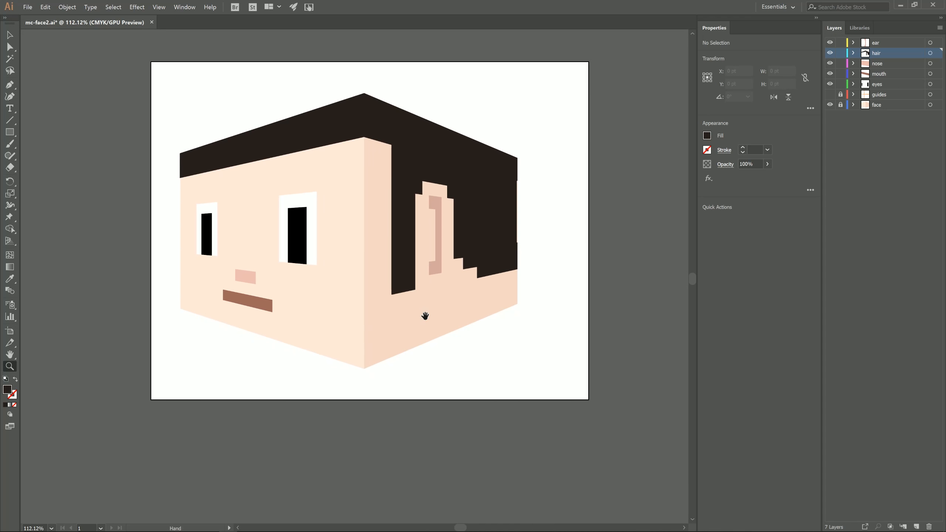
drag(432, 315, 496, 391)
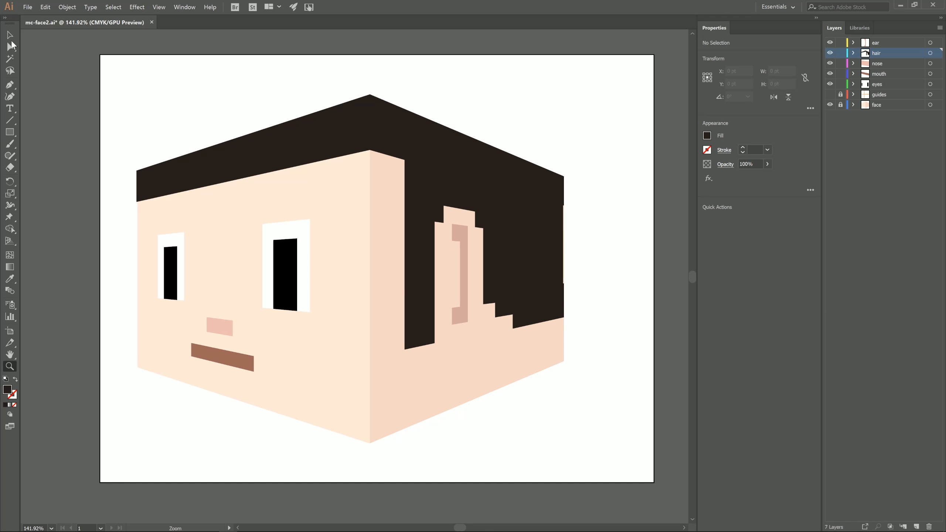
click(10, 35)
click(239, 164)
click(706, 137)
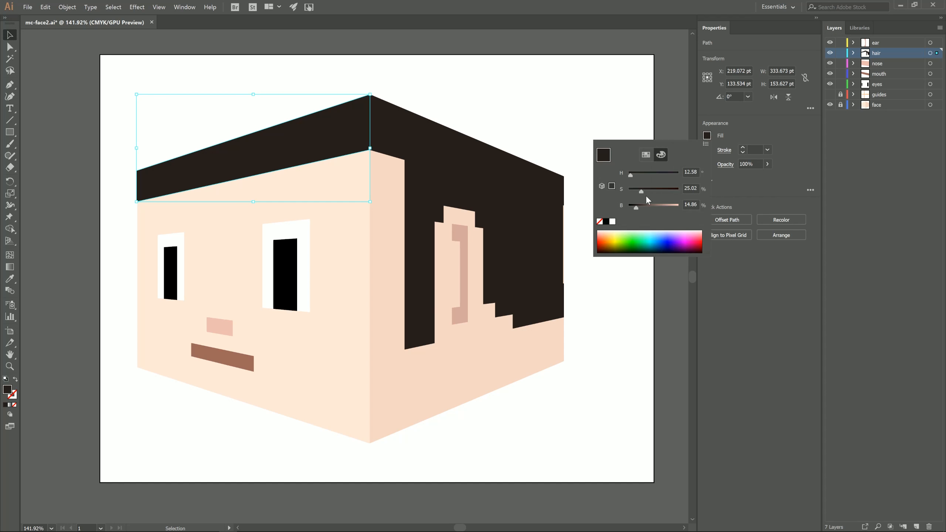
click(640, 208)
click(510, 118)
click(597, 112)
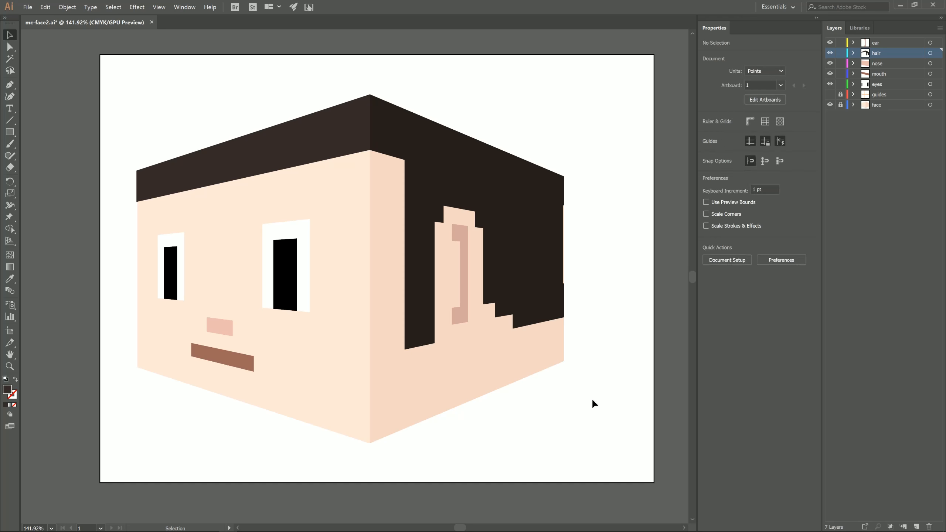
Select both black pupils, recolour them a dark olive green and deselect them.
click(285, 274)
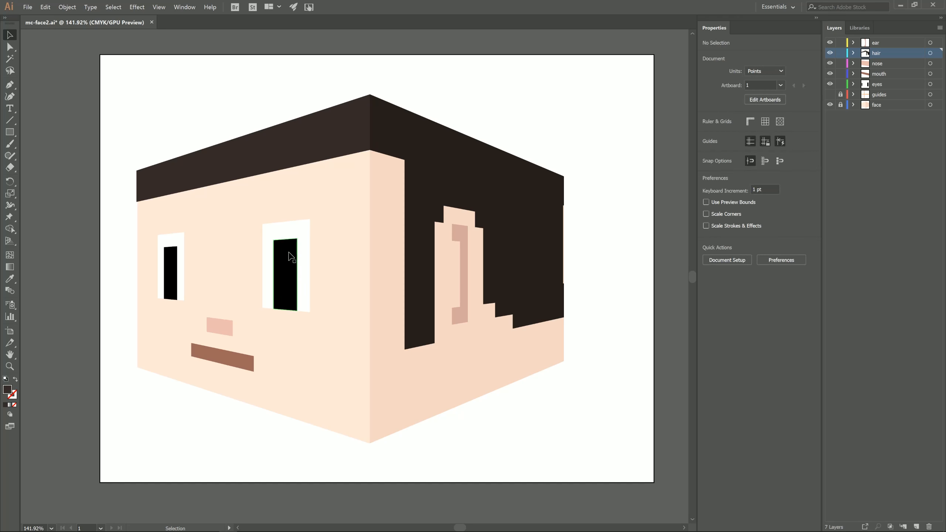
shift+click(170, 271)
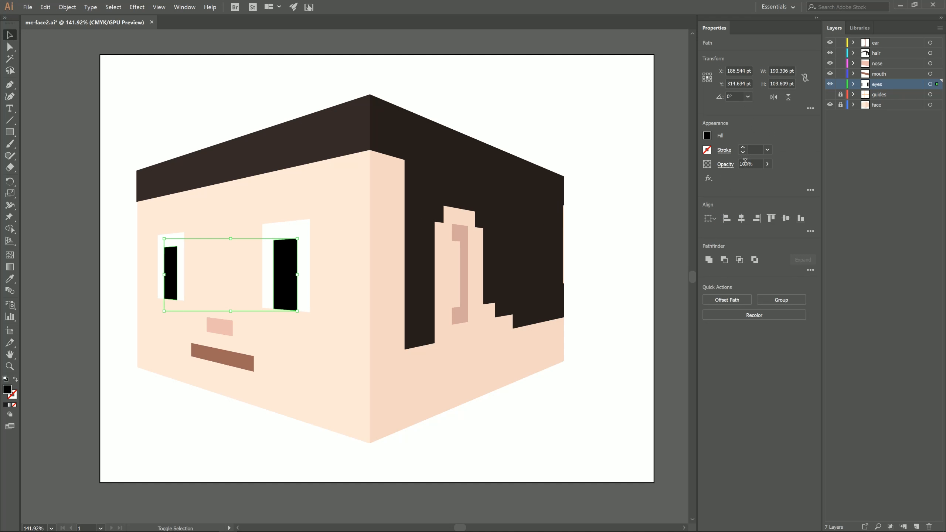
click(706, 136)
click(629, 242)
click(619, 248)
click(645, 208)
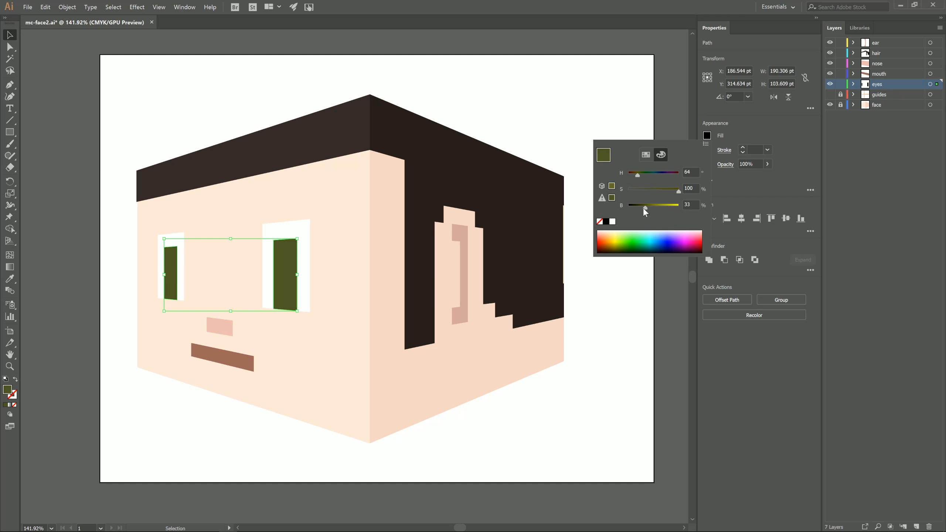
drag(644, 208, 643, 208)
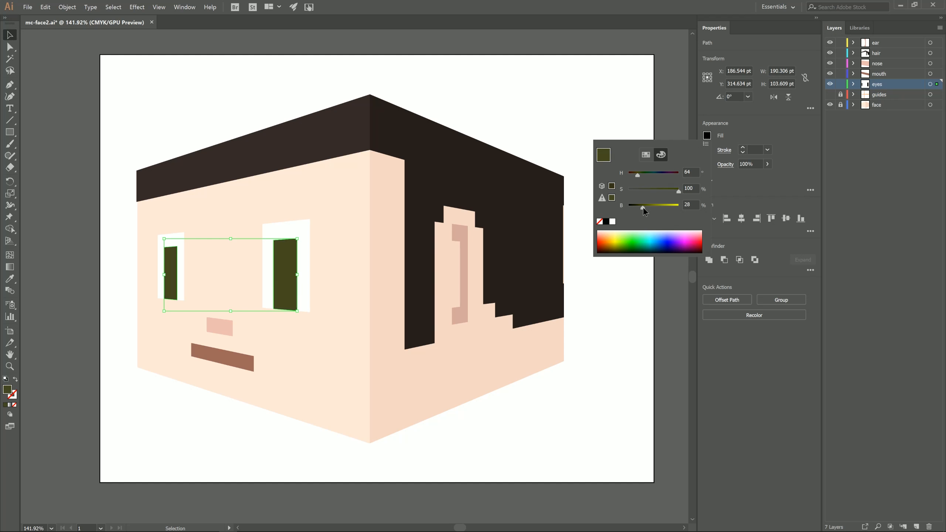
click(546, 138)
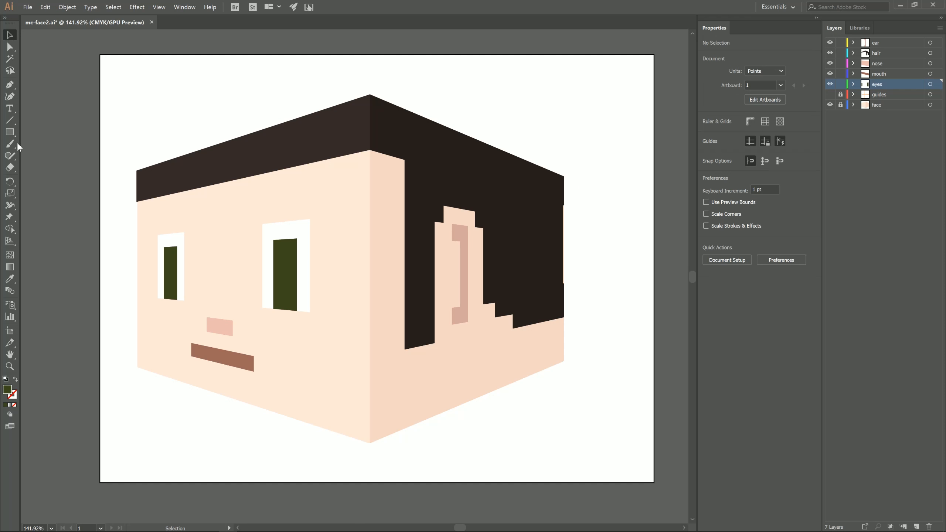
Show the perspective grid and draw a white square of about 30 pt in the upper inner corner of each pupil.
key(ctrl+shift+i)
key(m)
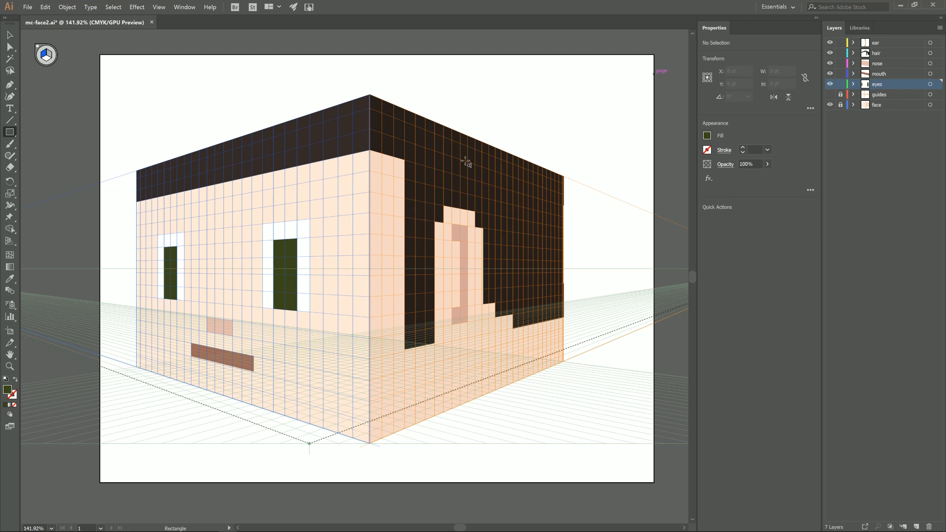
mouse_move(285, 238)
mouse_down()
mouse_move(297, 239)
mouse_move(298, 257)
mouse_up()
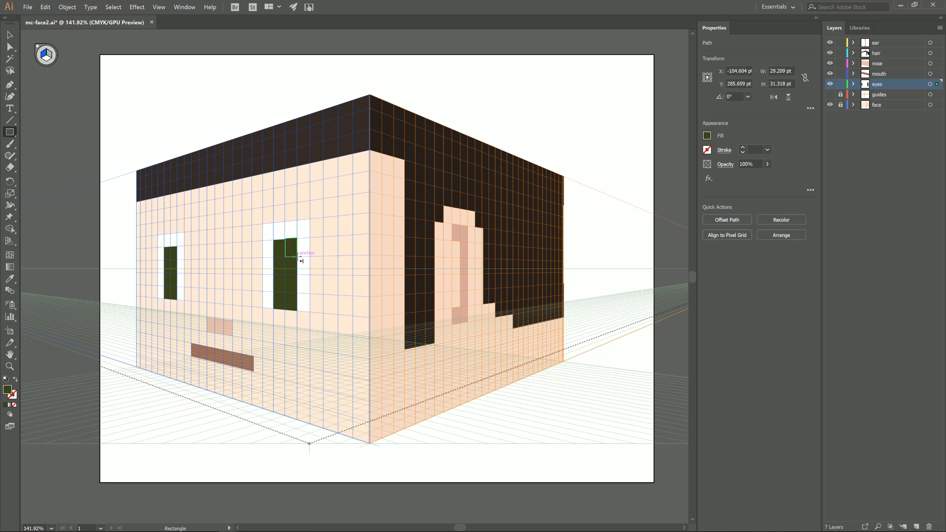
click(706, 136)
click(606, 220)
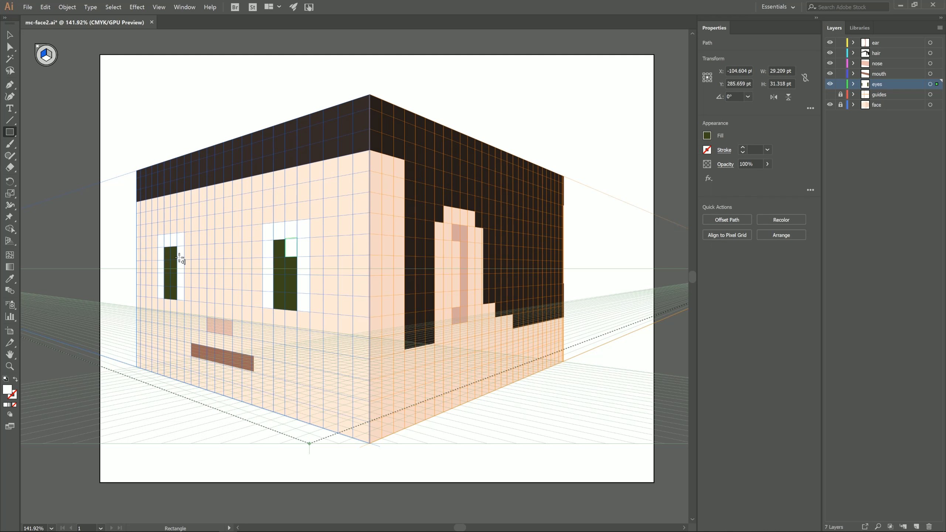
drag(171, 246, 177, 259)
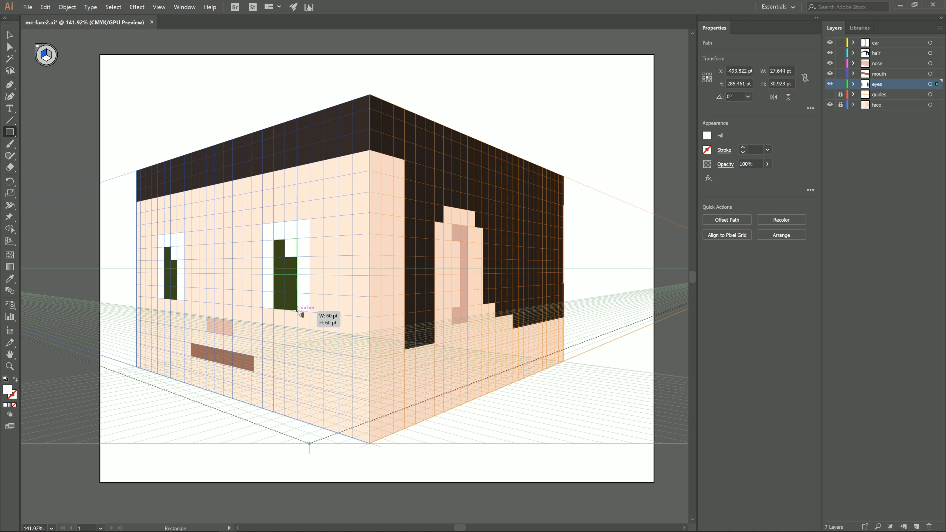
Cover each pupil's lower half with a 60 × 60 pt square in the pupil's green lightened to 35% brightness, and deselect.
drag(297, 310, 297, 311)
key(i)
click(289, 263)
click(707, 136)
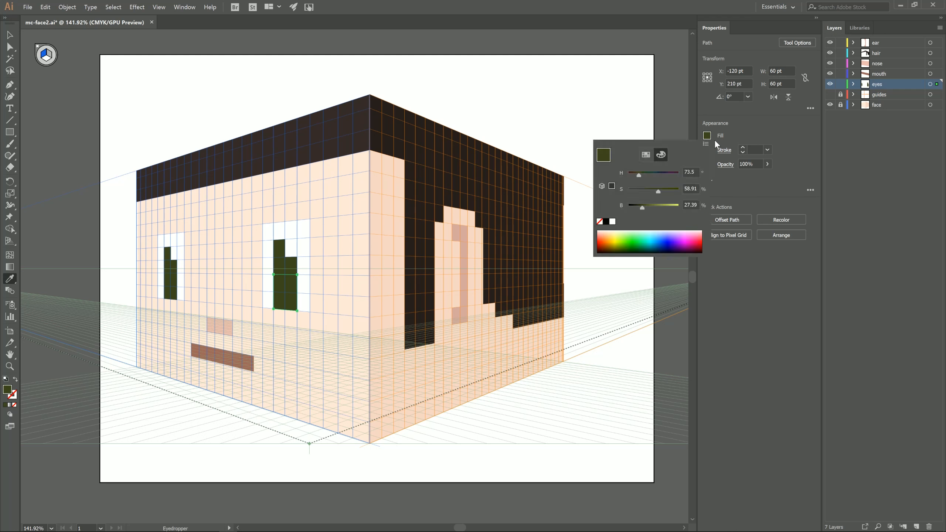
drag(644, 209, 646, 209)
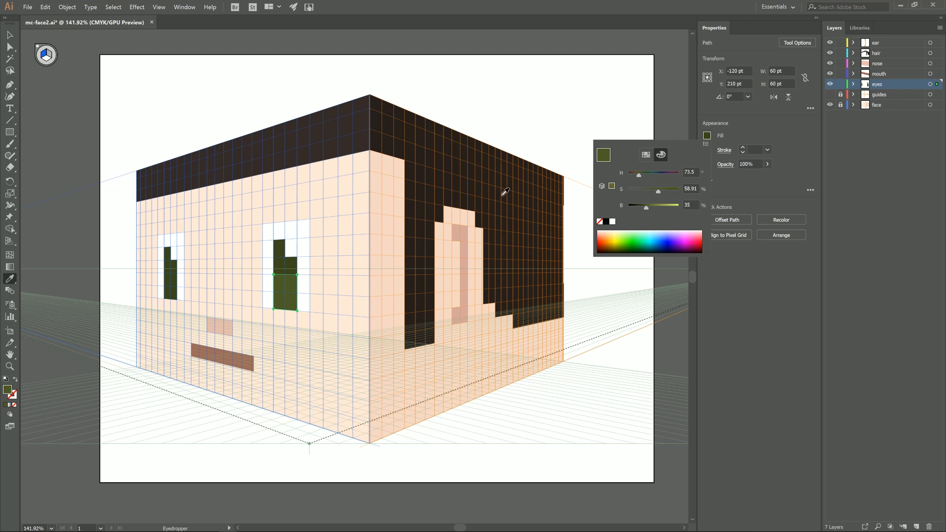
key(m)
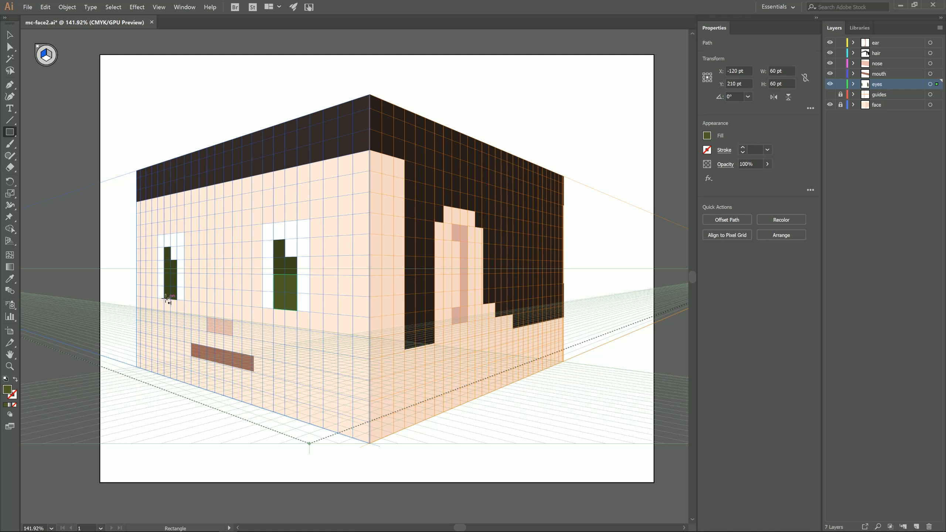
drag(178, 273, 178, 273)
click(11, 34)
click(159, 104)
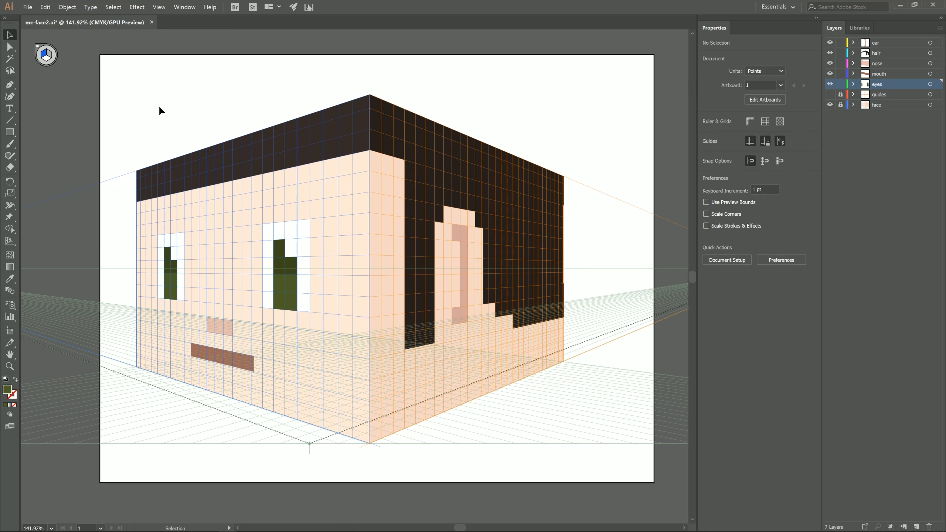
Hide the perspective grid and nudge the rear anchor points of the right face's hair blocks outward to straighten the back edge.
key(ctrl+shift+i)
click(10, 367)
drag(583, 252, 490, 228)
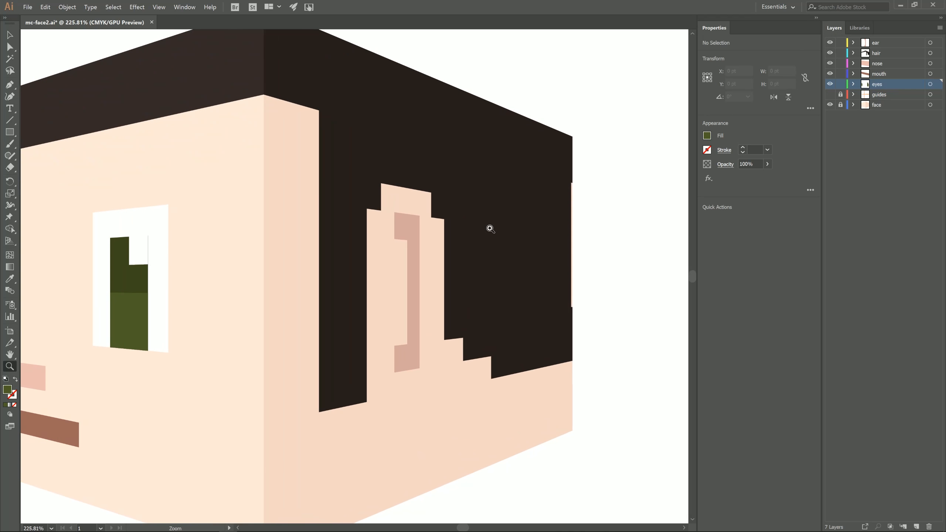
click(10, 46)
click(571, 191)
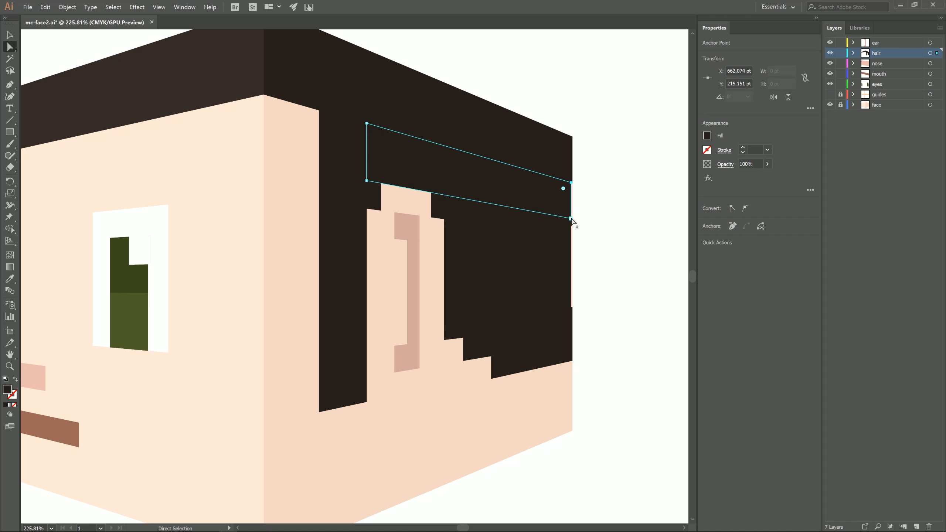
click(609, 204)
click(555, 240)
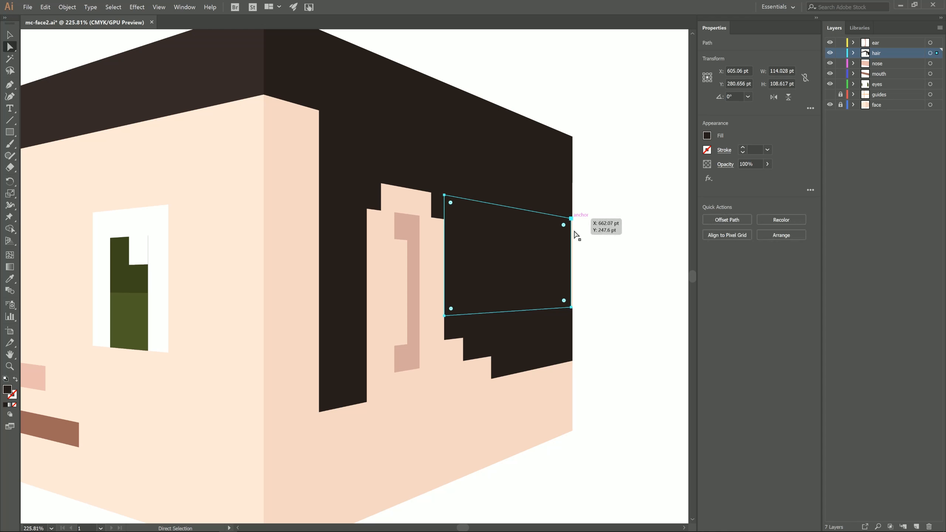
click(572, 219)
shift+click(571, 307)
key(Right)
click(620, 297)
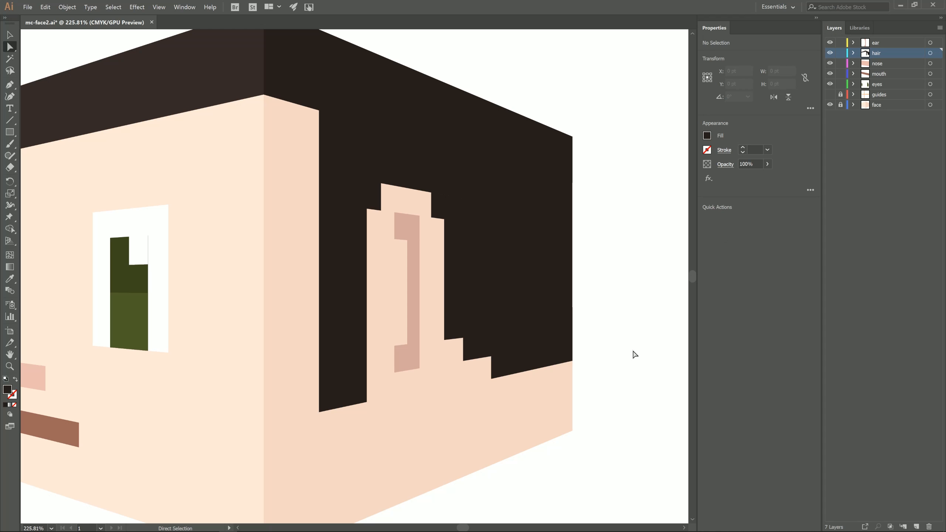
Nudge the outer edge of the white corner square in the larger eye outward to cover the thin green sliver.
click(10, 366)
mouse_move(521, 335)
mouse_down()
mouse_move(439, 376)
mouse_move(529, 335)
mouse_up()
drag(67, 253, 444, 221)
click(10, 47)
click(447, 221)
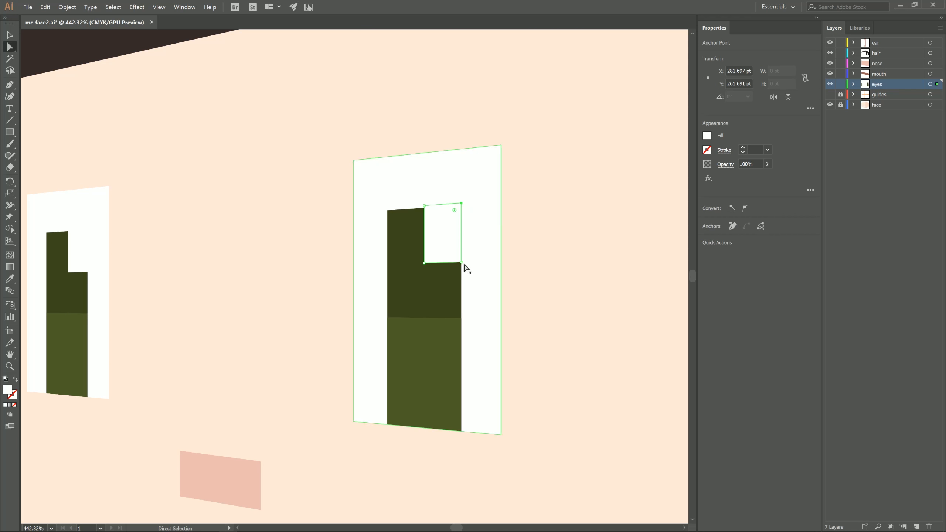
click(556, 260)
Show the whole artboard and save the document.
click(9, 366)
drag(490, 391, 251, 439)
drag(251, 440, 101, 322)
click(28, 7)
click(44, 75)
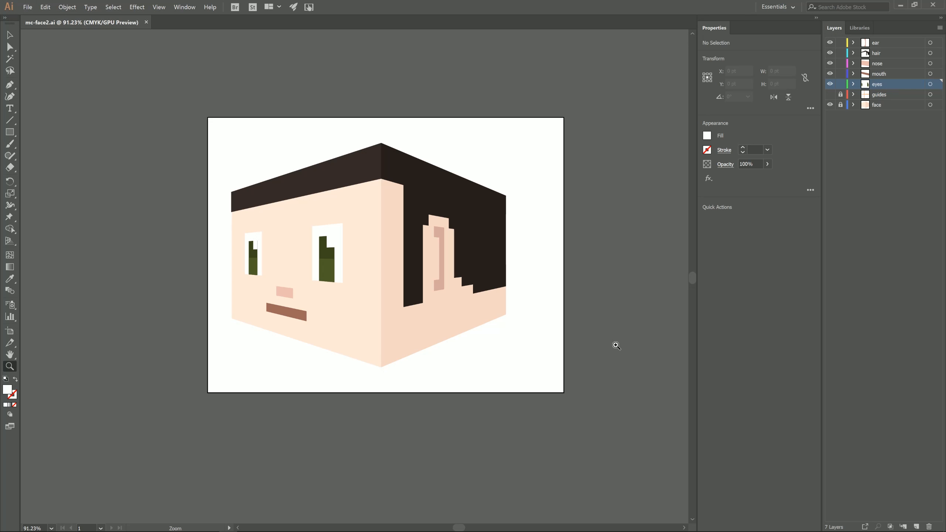
Delete the guides layer together with its artwork.
click(887, 95)
click(928, 527)
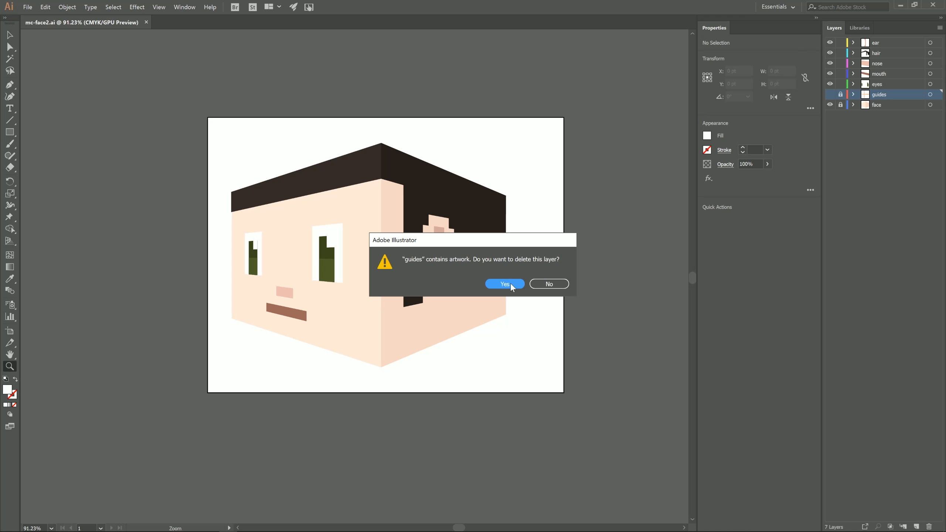
click(510, 282)
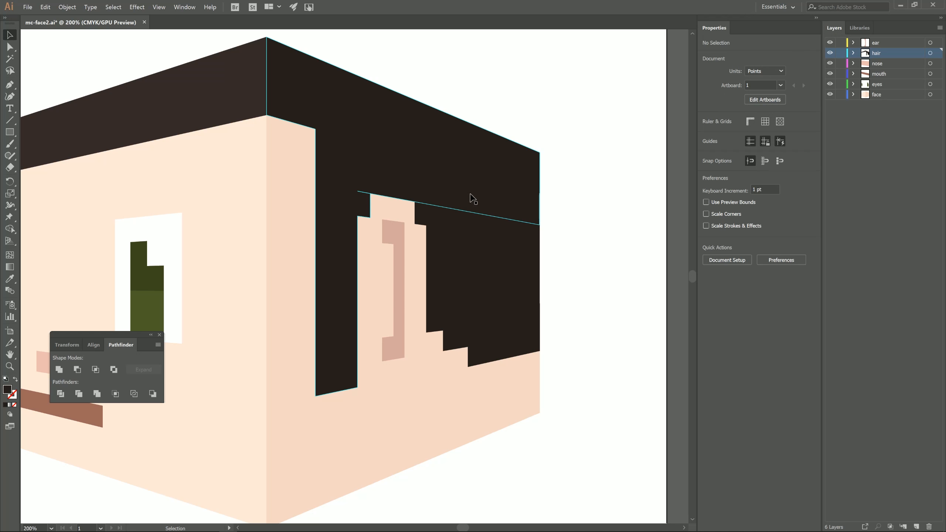
Select the upper edge's anchor points on the right face's rear hair piece and raise them to overlap the hair above.
click(517, 208)
click(580, 266)
click(505, 298)
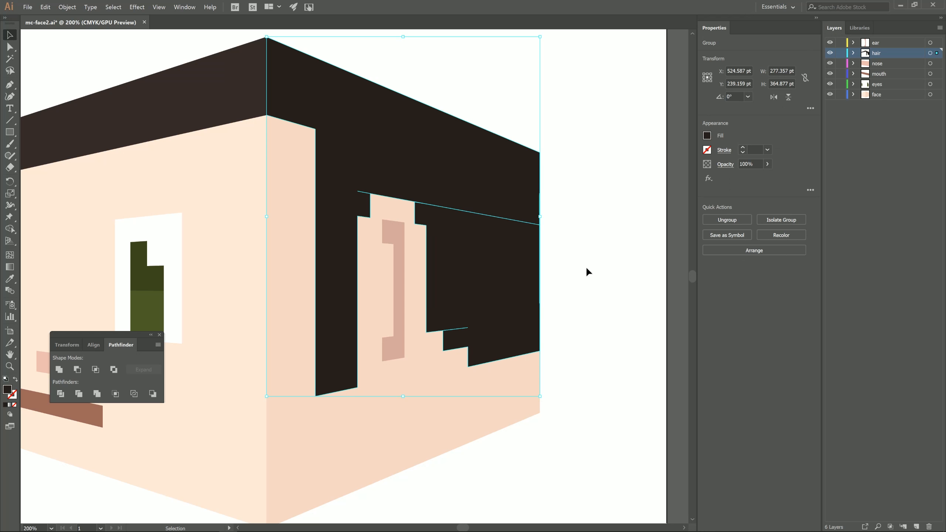
click(585, 264)
click(516, 298)
key(a)
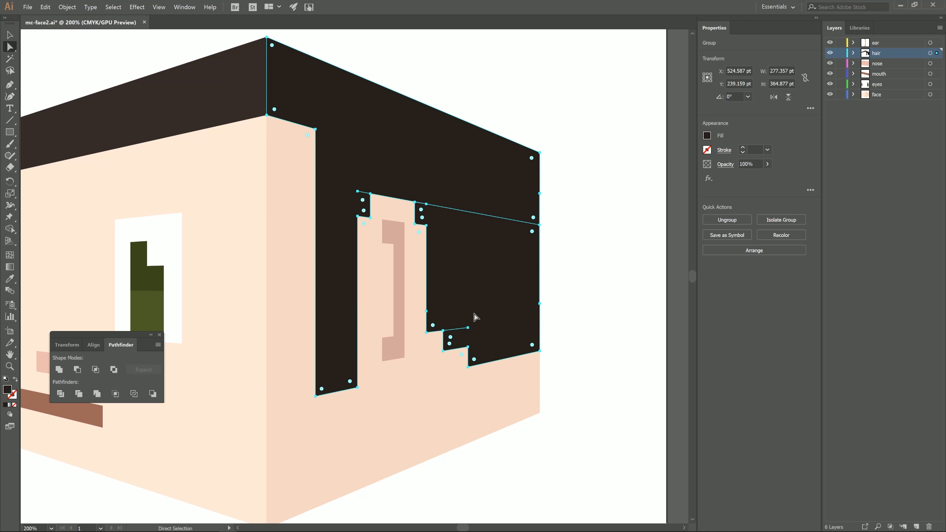
click(480, 324)
click(570, 222)
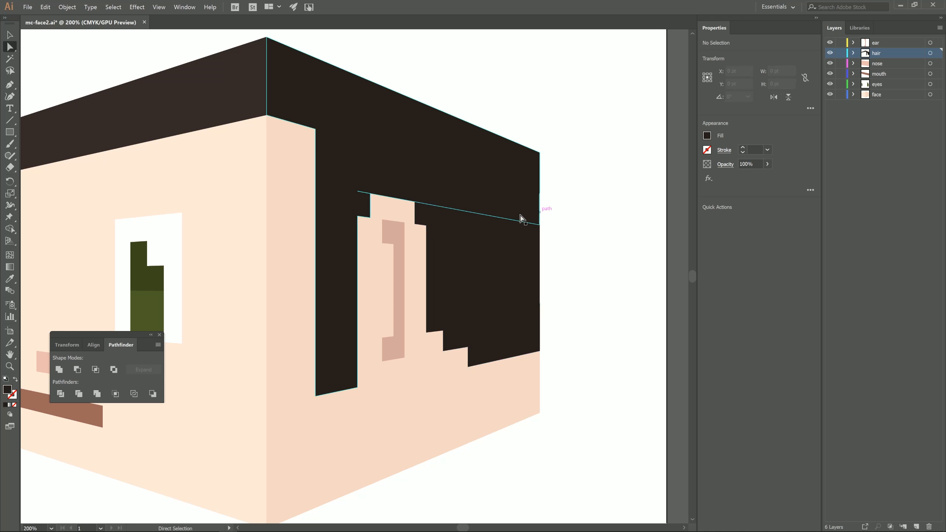
click(432, 204)
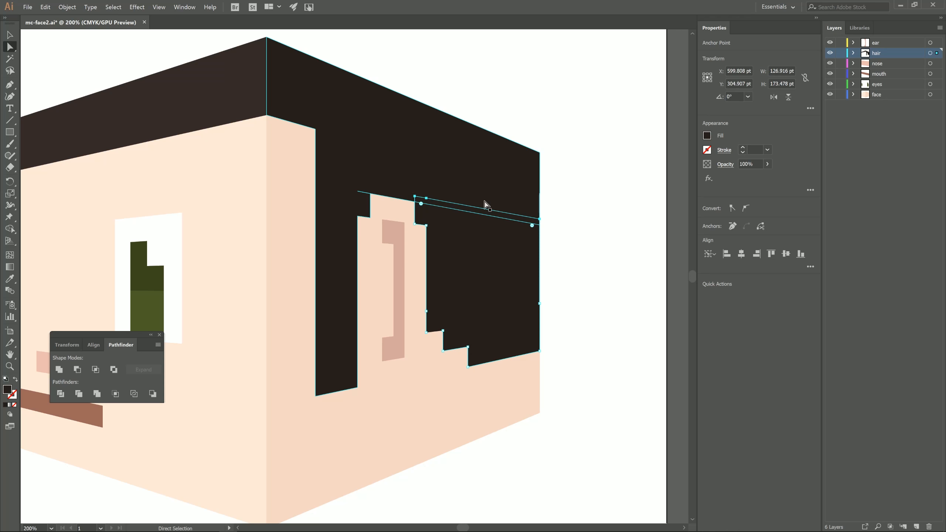
Draw a rectangle about 53 pt wide and 335 pt high over the far end of the right face and fill it white.
click(423, 206)
click(545, 223)
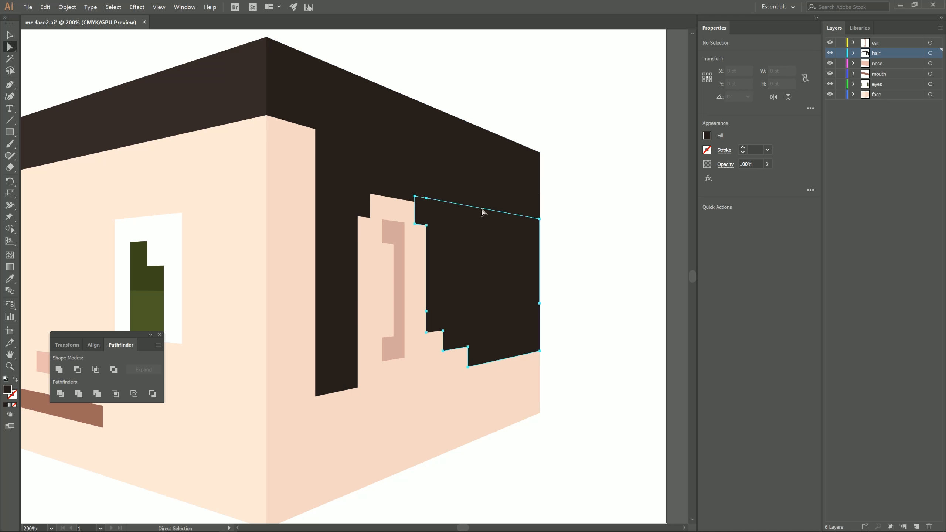
ctrl+click(481, 210)
click(616, 255)
click(9, 131)
click(43, 131)
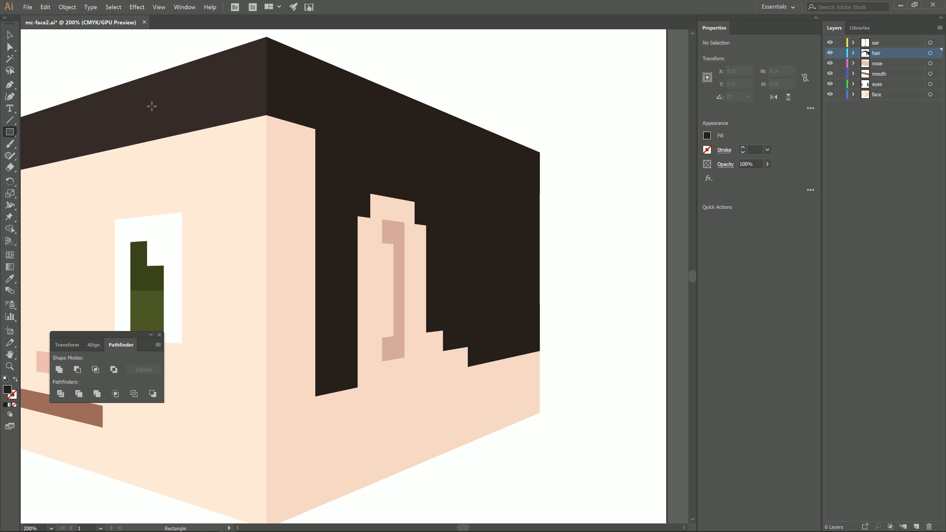
drag(550, 125, 499, 454)
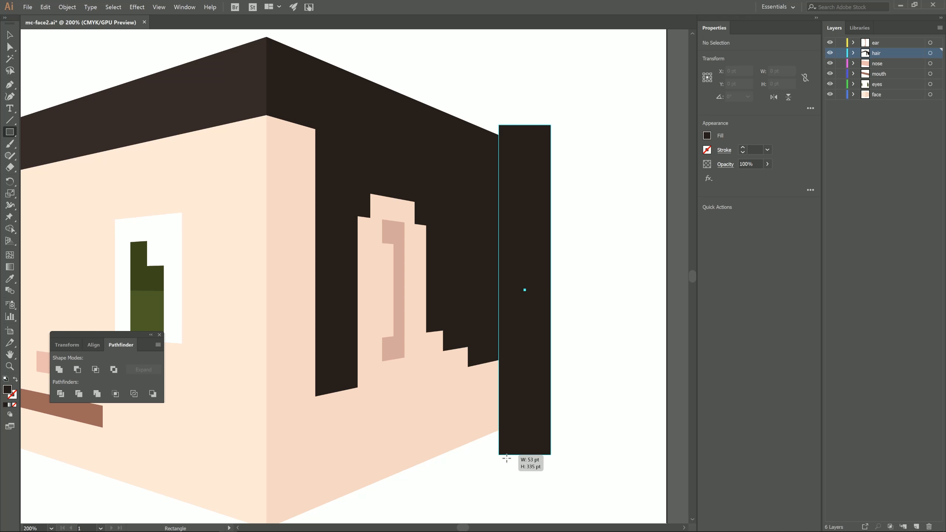
click(709, 135)
click(612, 221)
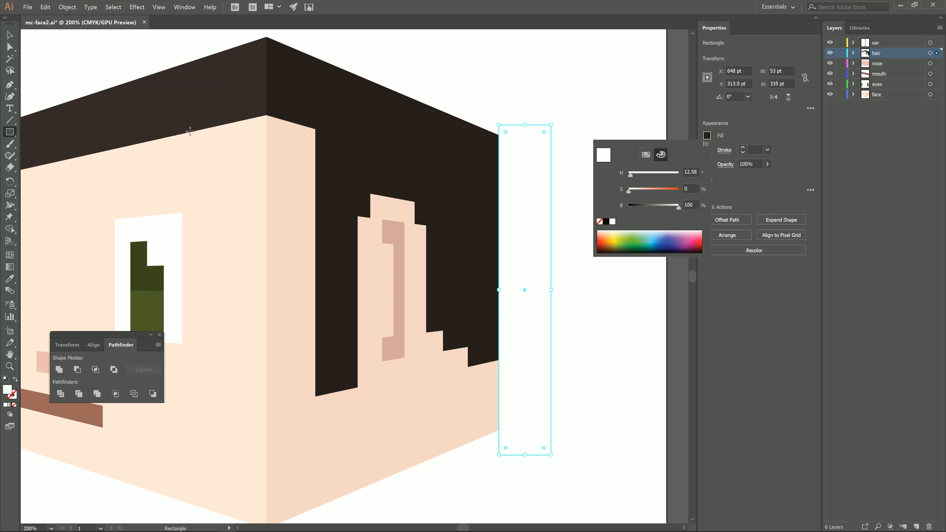
Trim the right face's hair to the white rectangle's inner edge, move the rectangle into the face layer and lock the hair layer.
click(10, 35)
click(446, 395)
click(852, 53)
drag(895, 63, 886, 126)
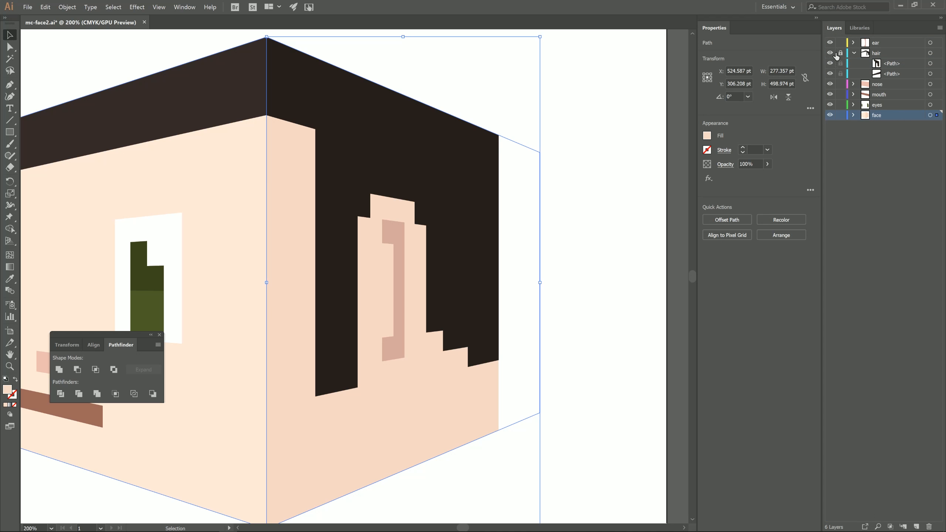
Subtract the white rectangle from the skin-coloured right face so the face ends flush with the trimmed hair.
click(579, 176)
click(525, 225)
shift+click(466, 392)
click(724, 260)
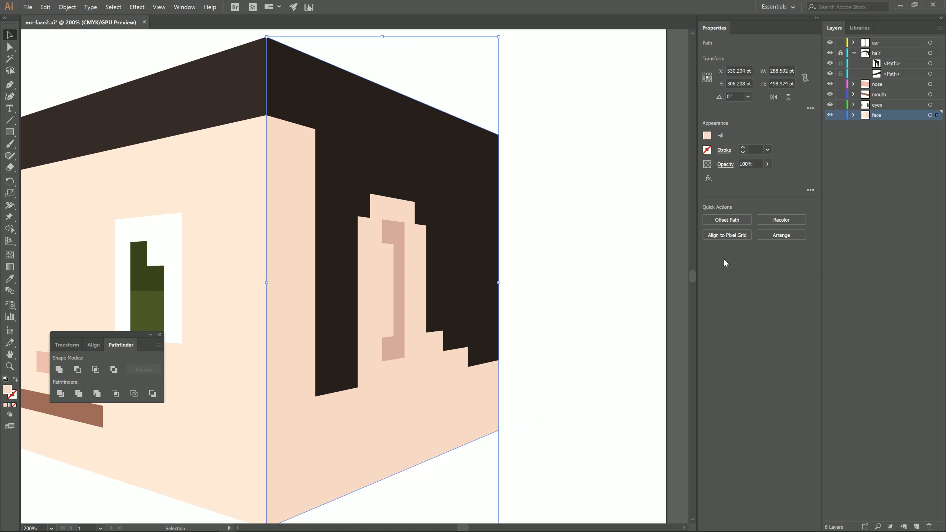
click(559, 310)
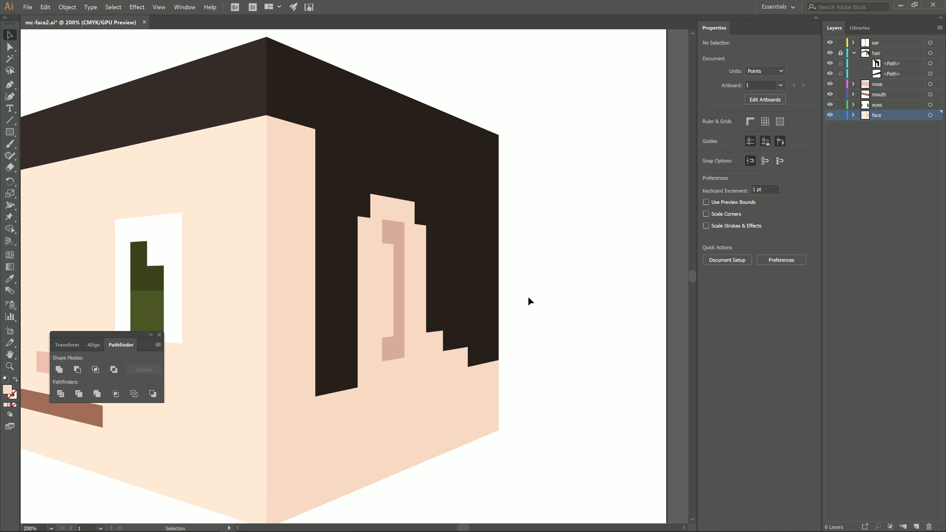
Nudge the outer edge of the white corner square in the smaller eye outward to cover the thin green sliver.
click(10, 366)
drag(523, 331, 362, 455)
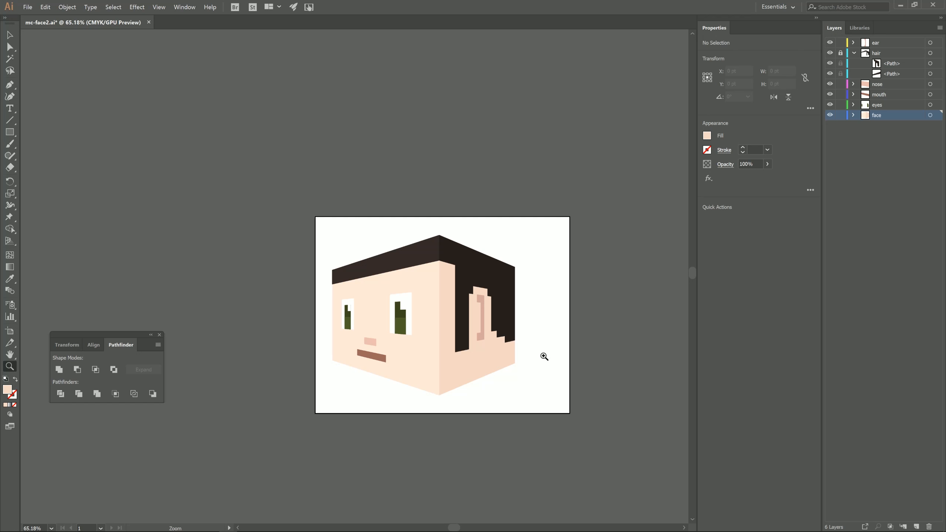
drag(385, 347, 572, 357)
drag(271, 205, 310, 176)
click(10, 46)
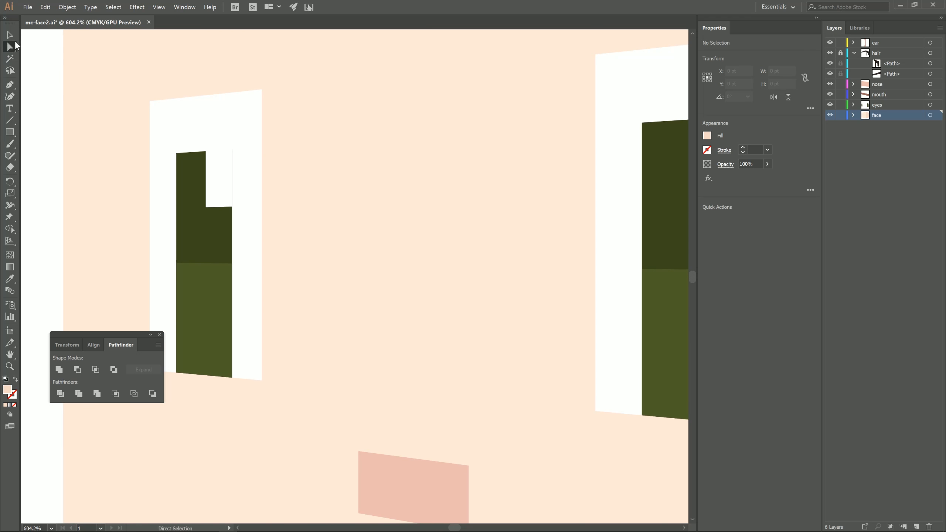
click(232, 149)
shift+click(232, 207)
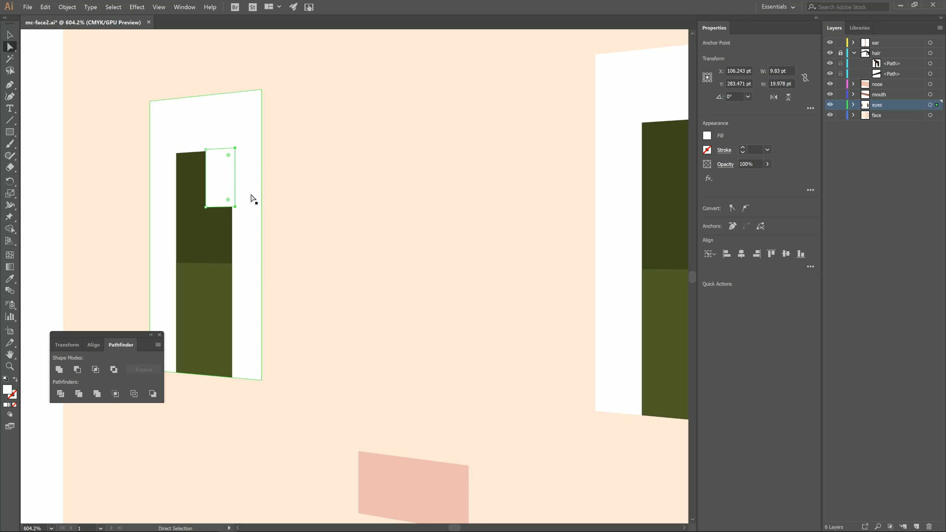
click(262, 153)
Unlock the hair layer and select all of the head's artwork.
key(z)
alt+click(442, 295)
drag(305, 369, 224, 395)
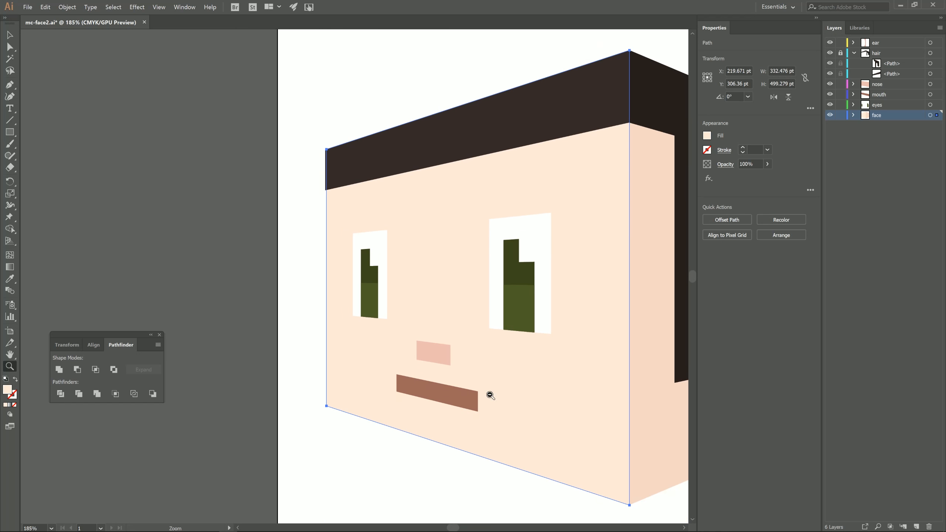
drag(489, 394, 321, 395)
drag(466, 372, 313, 334)
key(v)
key(ctrl+a)
click(840, 53)
Try moving the whole head right and up to centre it on the artboard, and undo the move.
key(shift+Right)
key(shift+Right)
key(shift+Right)
key(shift+Right)
key(shift+Right)
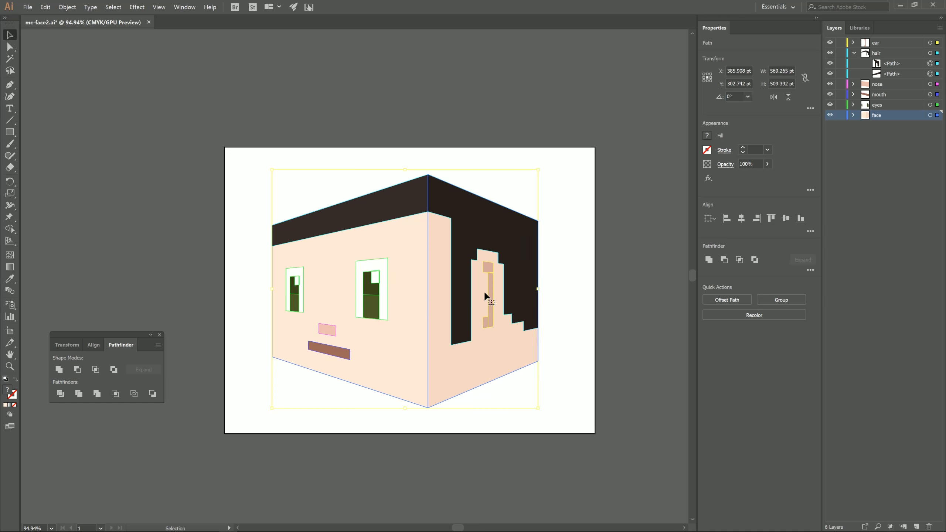
key(Up)
key(Up)
key(Up)
key(Up)
key(Up)
key(Up)
click(568, 380)
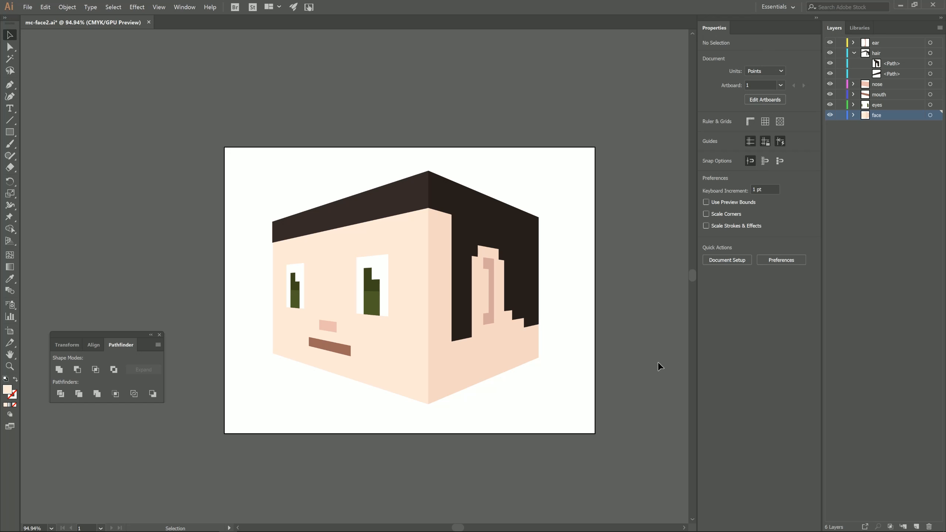
click(9, 132)
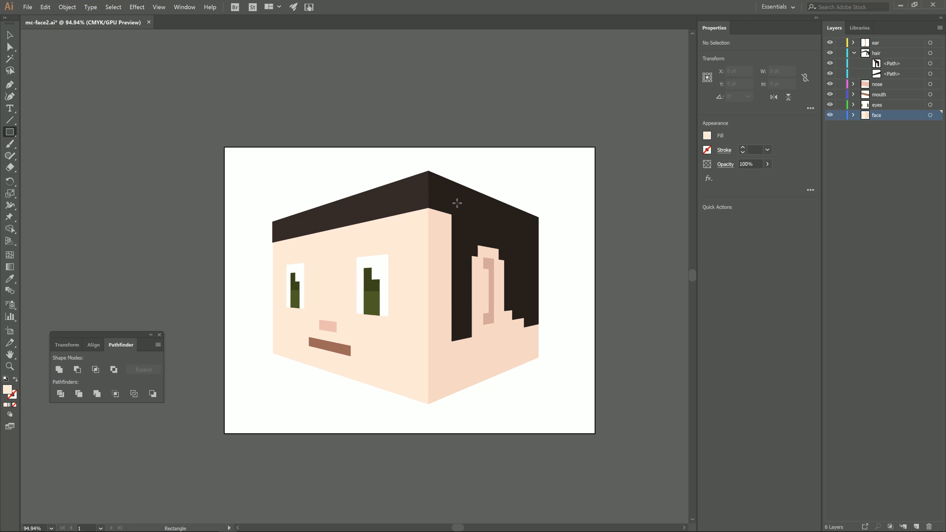
key(ctrl+z)
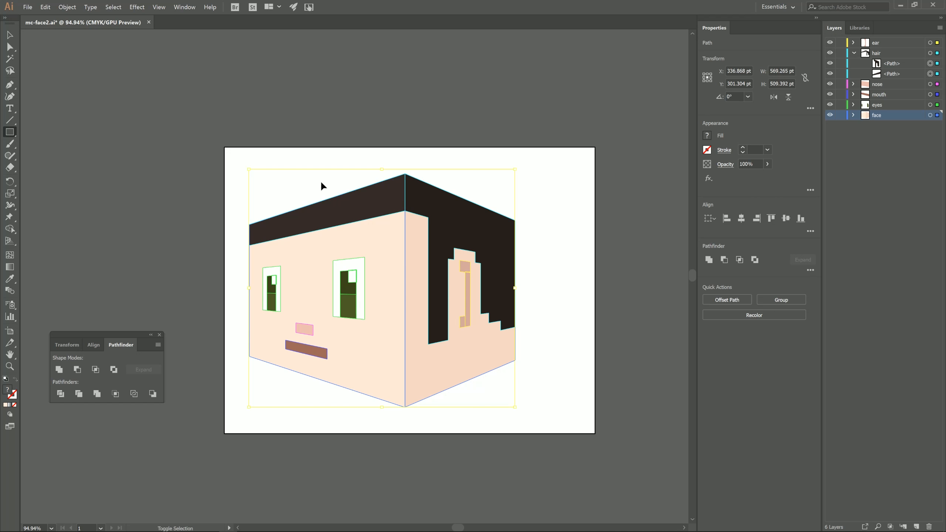
Show the perspective grid and draw a dark hair block on the right plane, filling the forehead gap beside the front corner.
key(ctrl+shift+i)
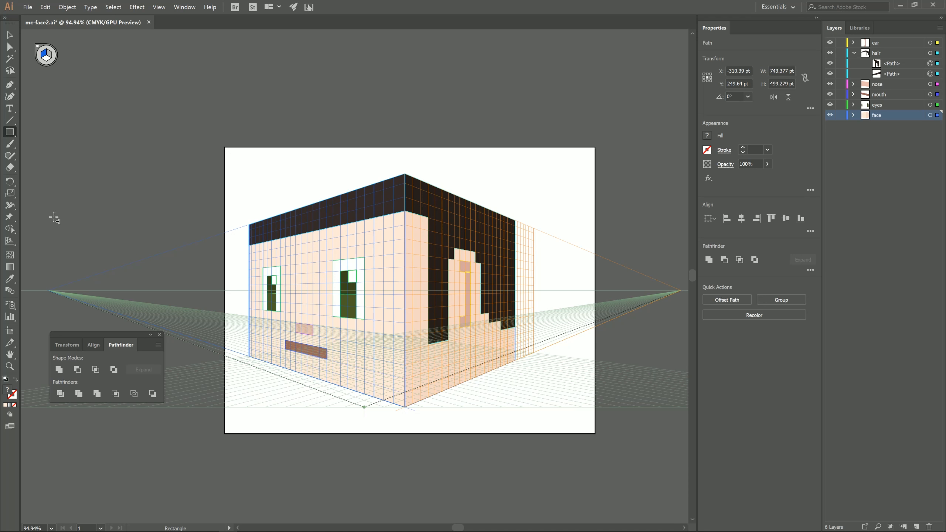
click(12, 35)
click(428, 146)
click(440, 204)
click(426, 153)
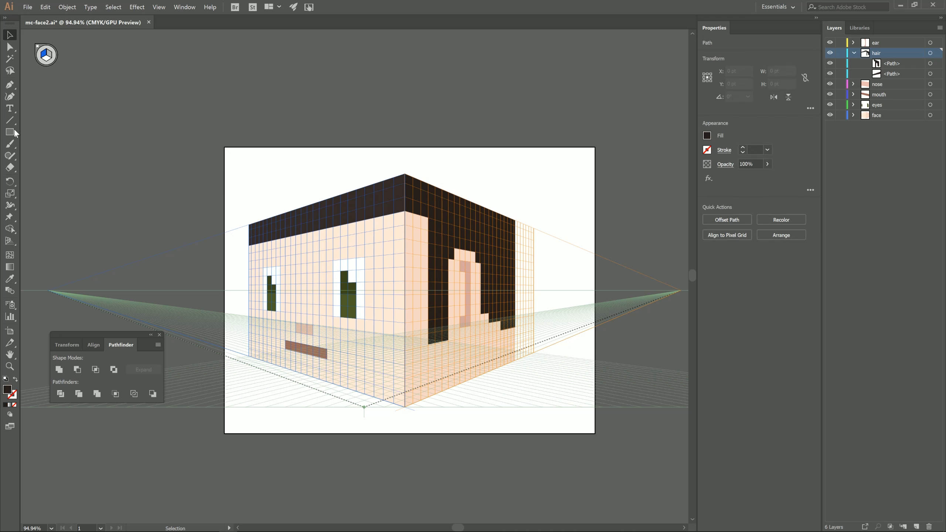
click(12, 132)
mouse_move(410, 214)
mouse_down()
mouse_move(447, 246)
mouse_move(428, 242)
mouse_up()
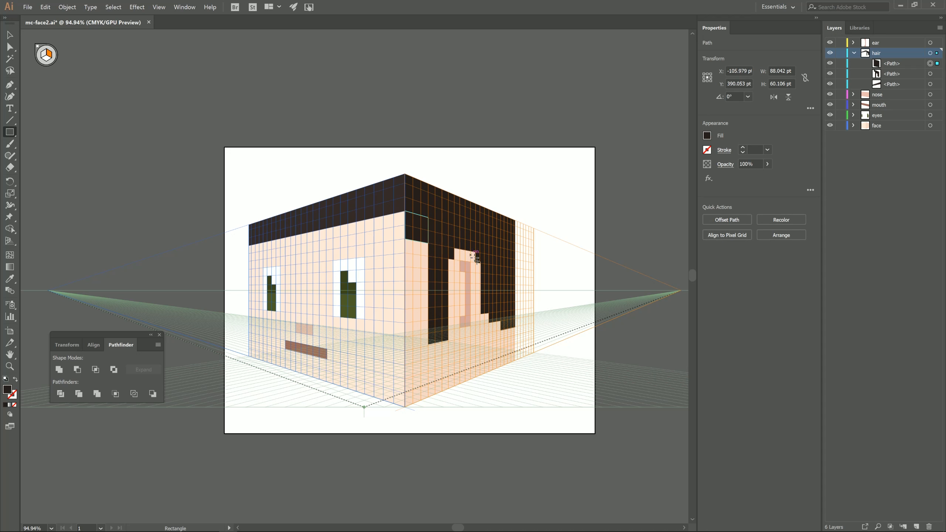
Deselect the new hair block and hide the perspective grid.
click(10, 35)
click(176, 99)
key(ctrl+shift+i)
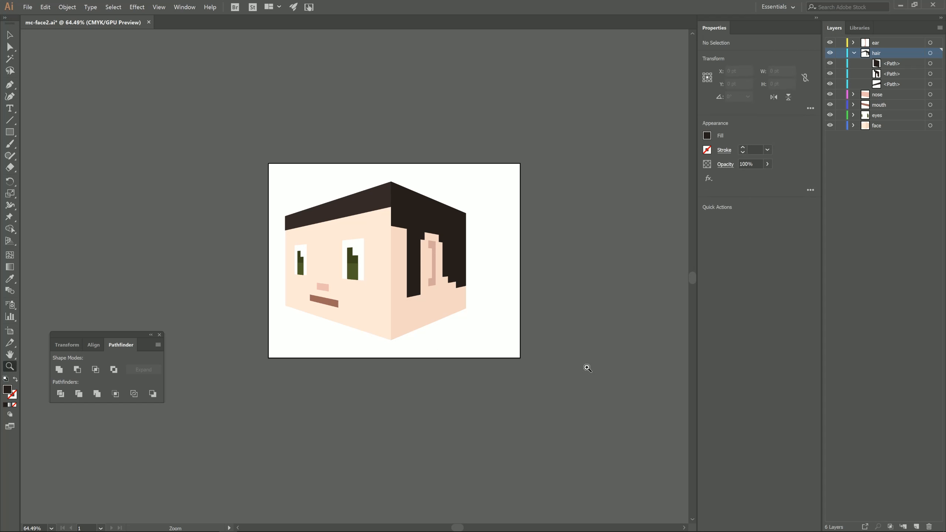
Narrow the artboard by pulling its right edge in towards the head.
key(v)
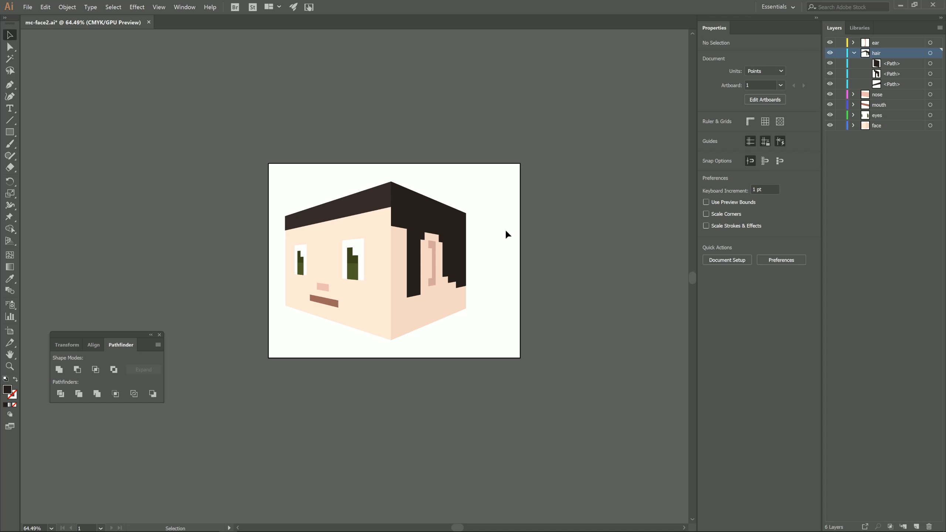
click(10, 330)
drag(518, 280, 483, 282)
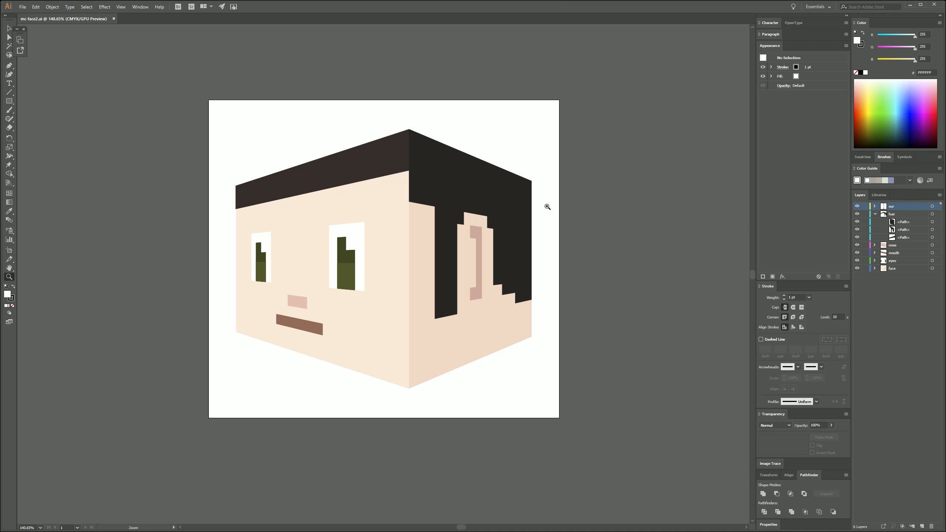
Select all of the artwork, narrow the head horizontally and centre it on the artboard.
key(ctrl+a)
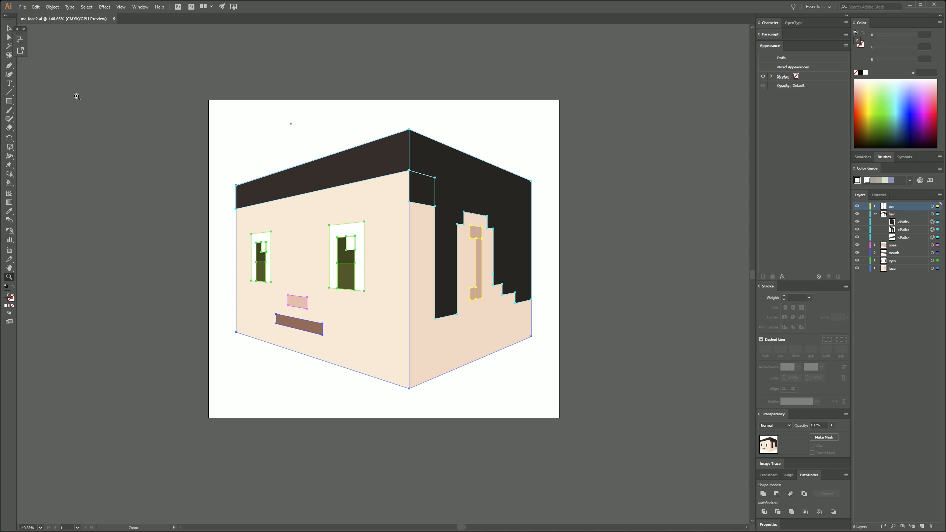
click(8, 28)
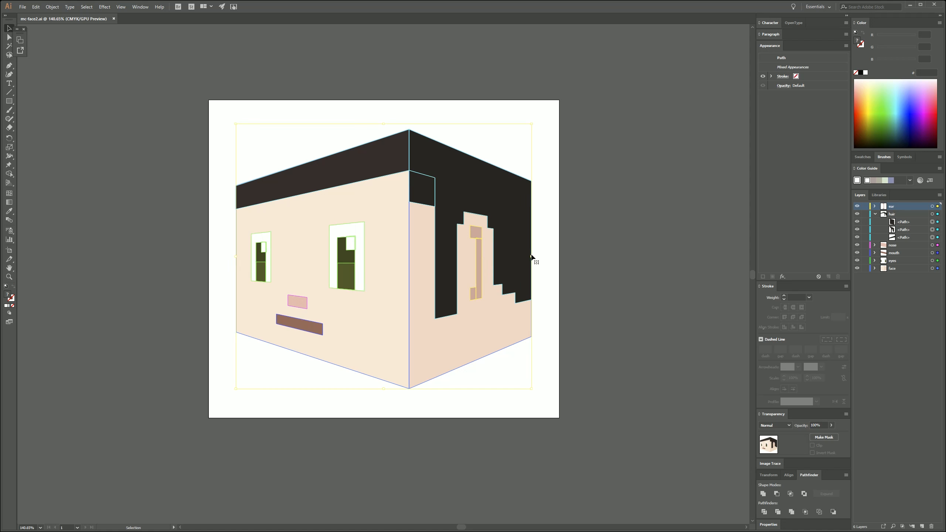
drag(531, 257, 500, 262)
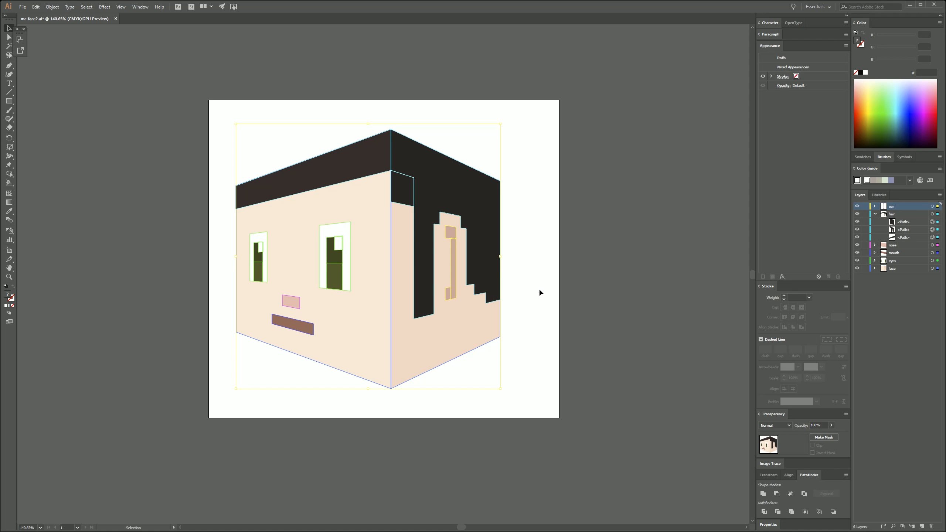
drag(457, 331, 472, 329)
click(178, 298)
Delete the white corner squares from both eyes and save the document.
click(10, 277)
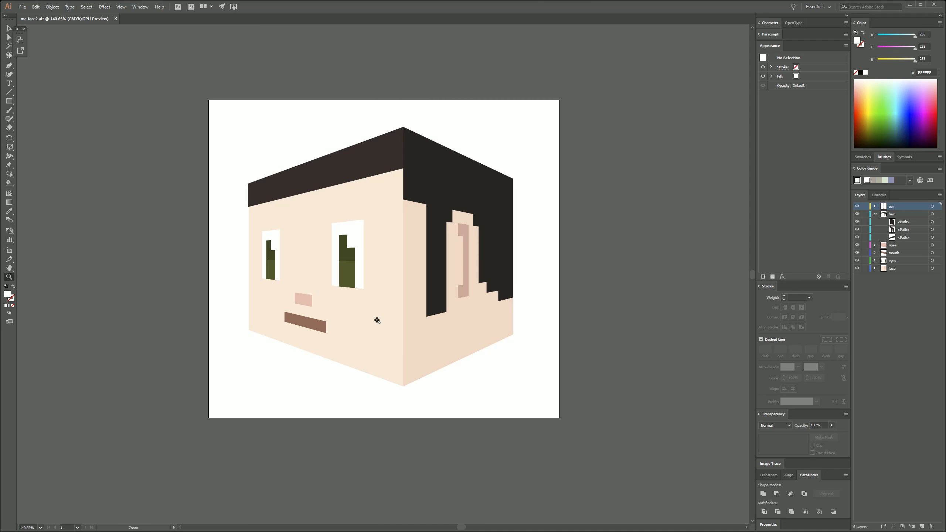
drag(378, 321, 216, 417)
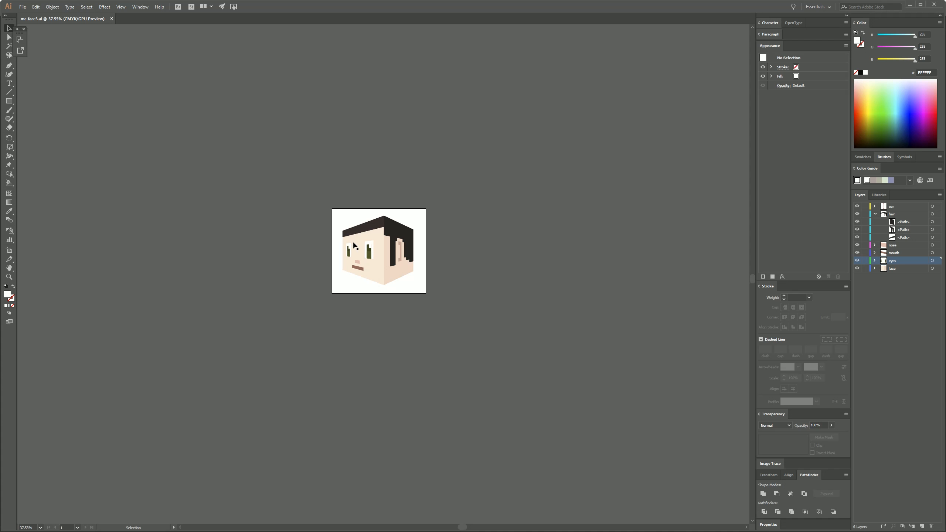
click(370, 248)
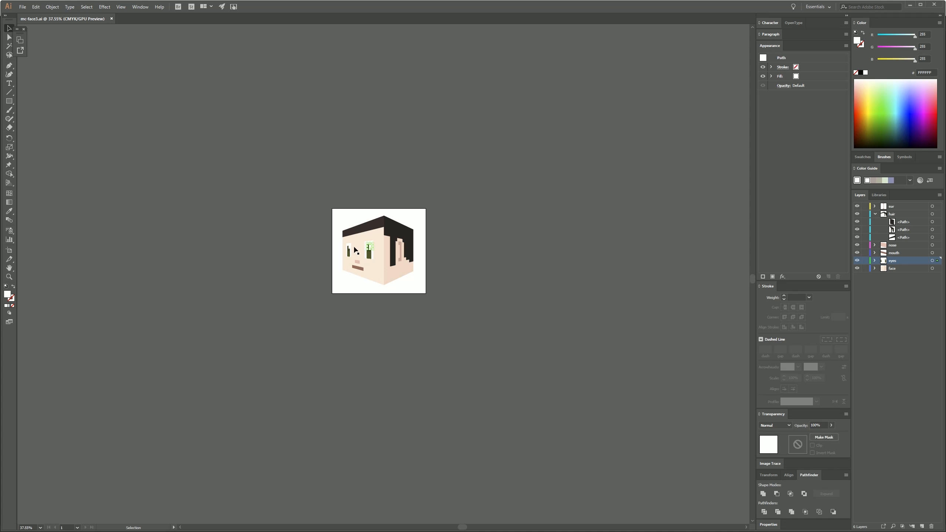
click(426, 310)
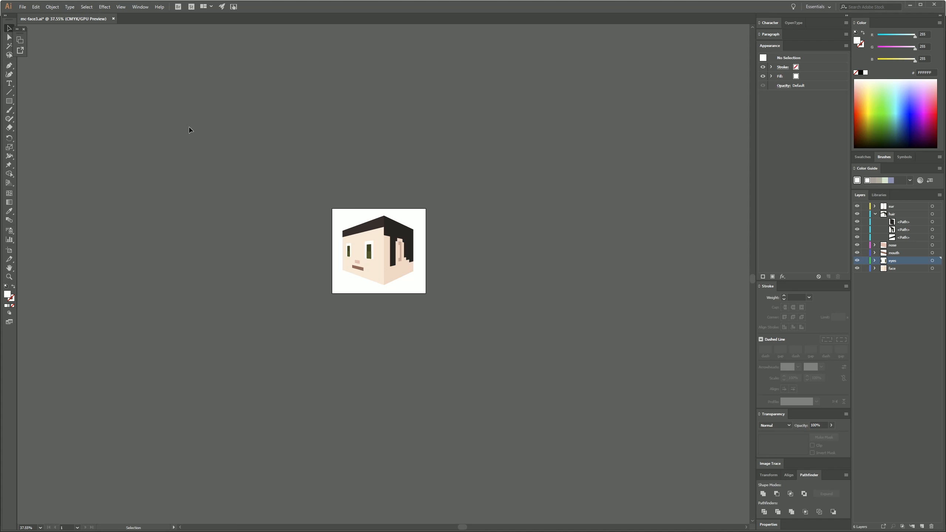
click(22, 7)
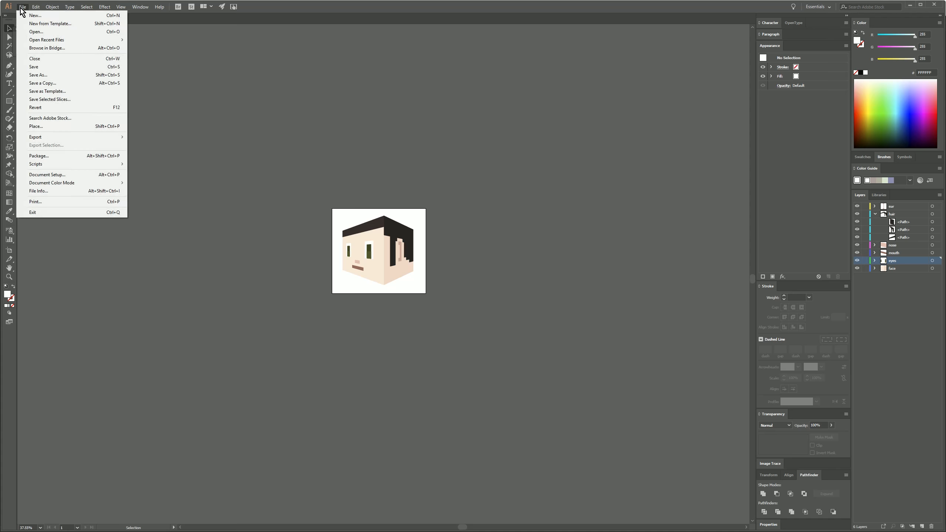
click(45, 67)
Export the artboard for screens as a 1024 px wide PNG into the minecraft face folder.
click(22, 7)
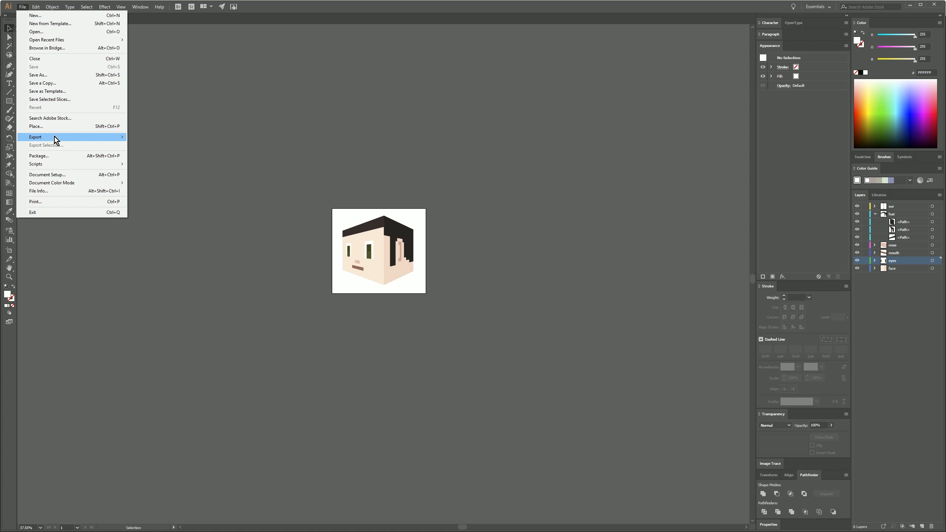
mouse_move(55, 138)
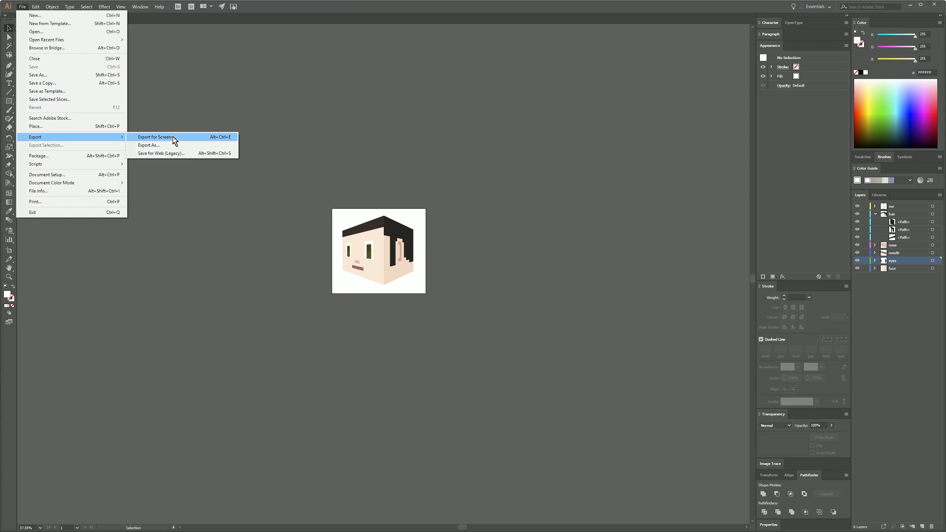
click(174, 139)
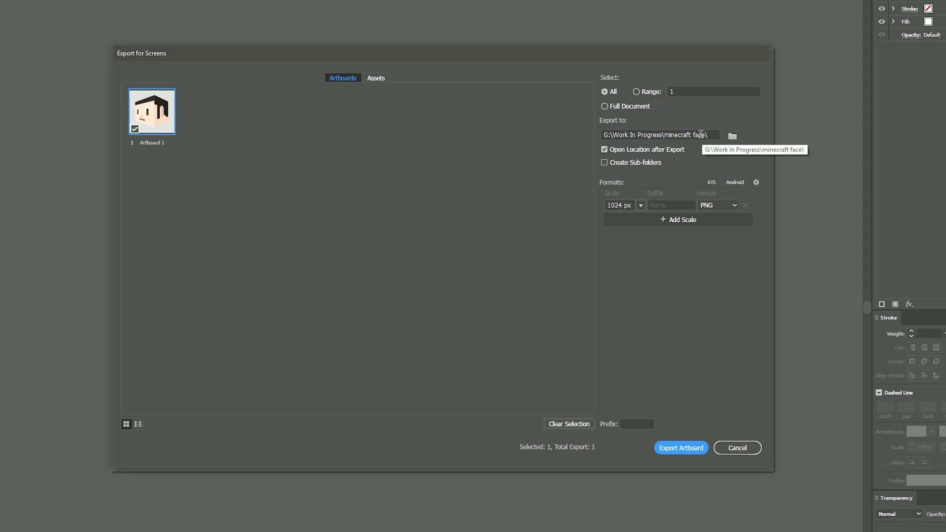
click(733, 206)
click(722, 216)
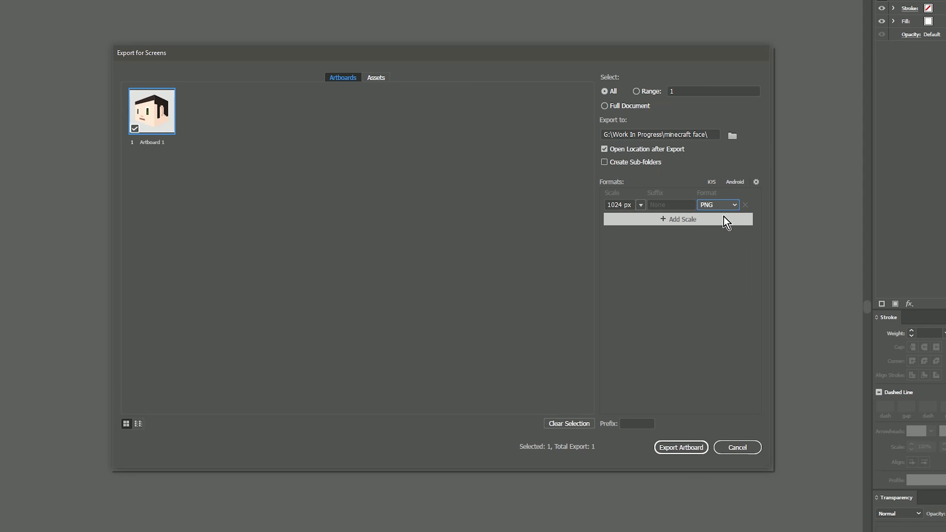
click(641, 205)
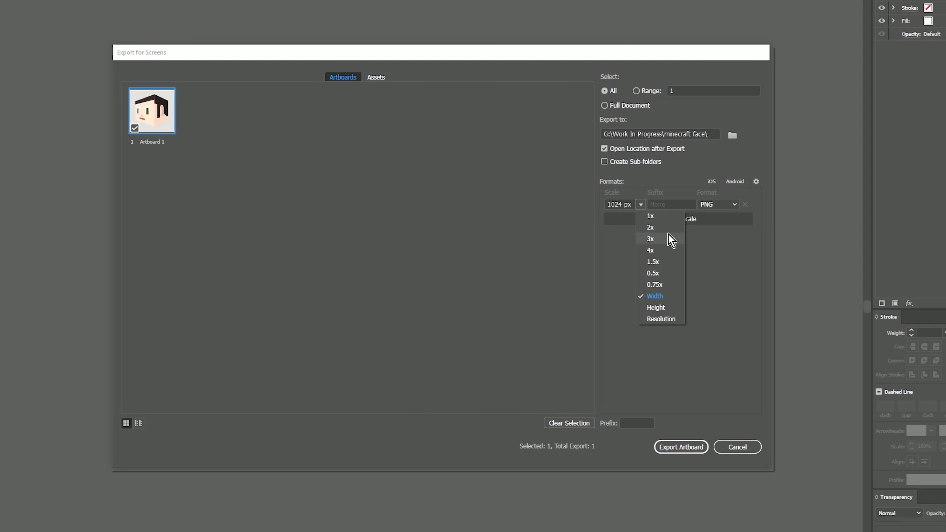
click(655, 296)
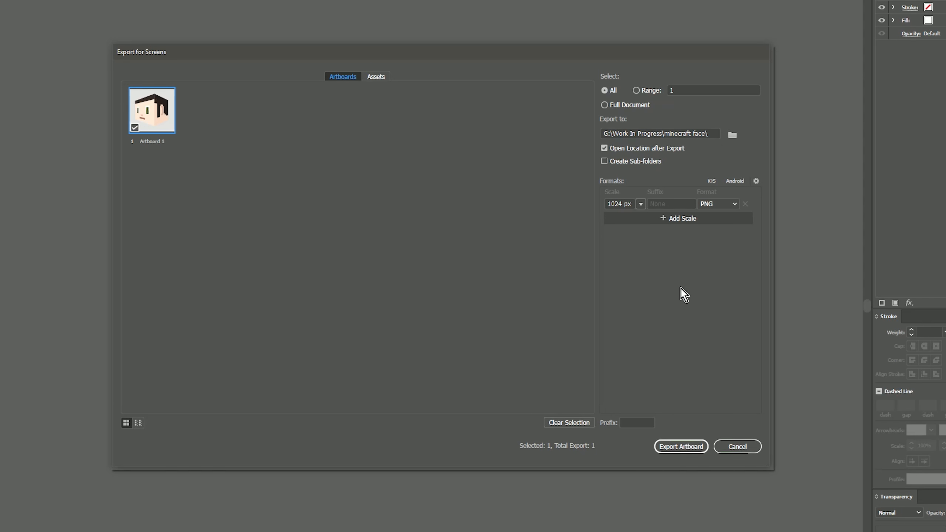
click(684, 448)
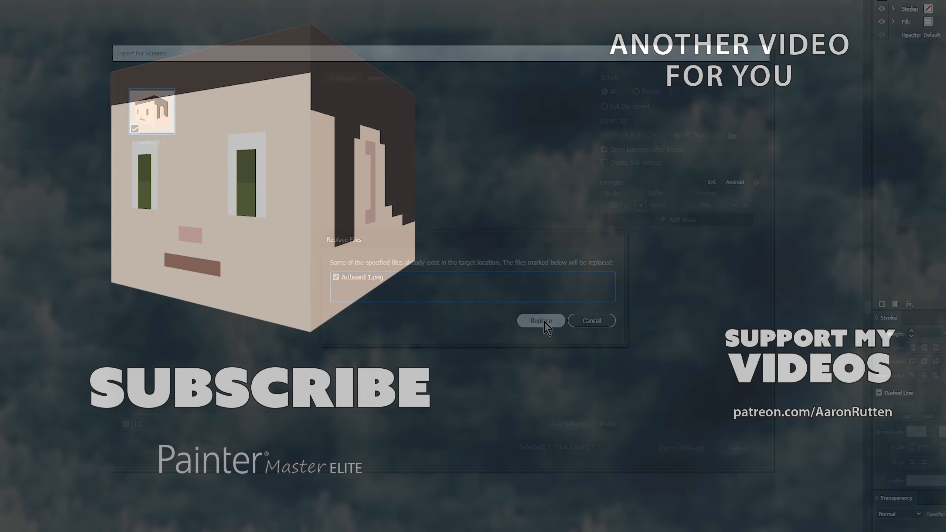